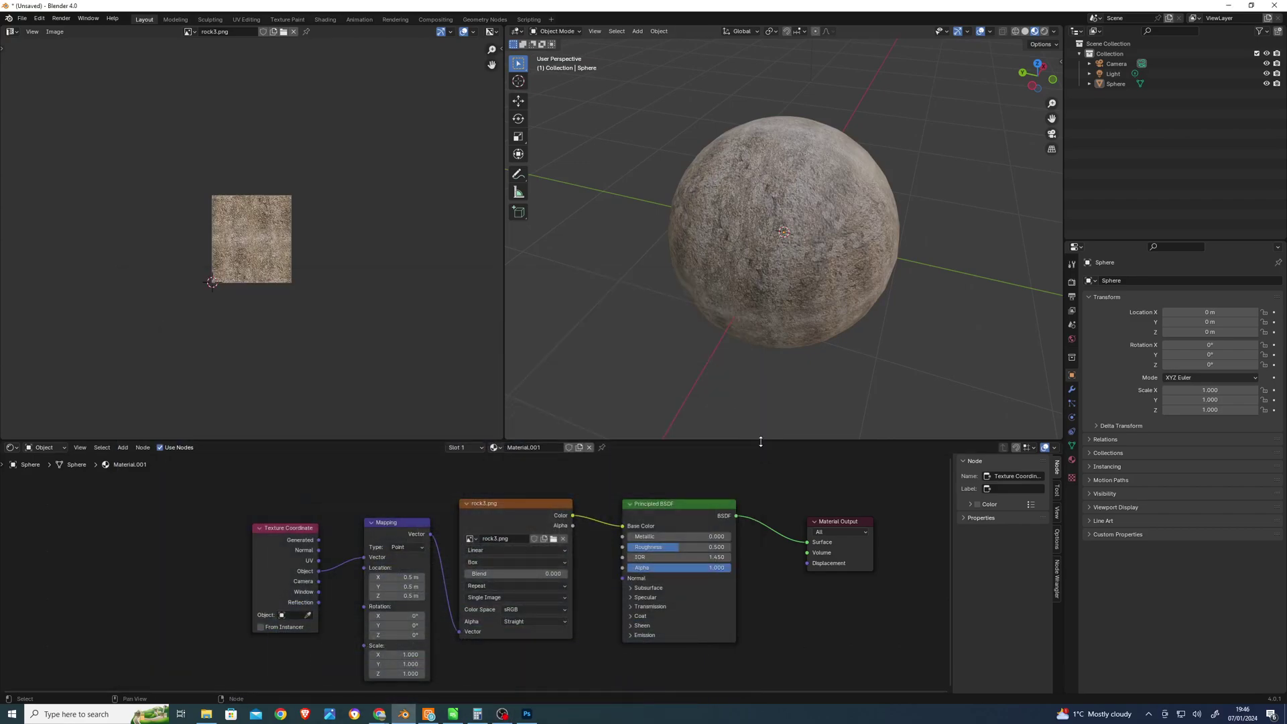
# Enlarge the node editor and shift the Material Output and Principled BSDF nodes rightward
pyautogui.moveTo(760, 442); pyautogui.dragTo(770, 385)
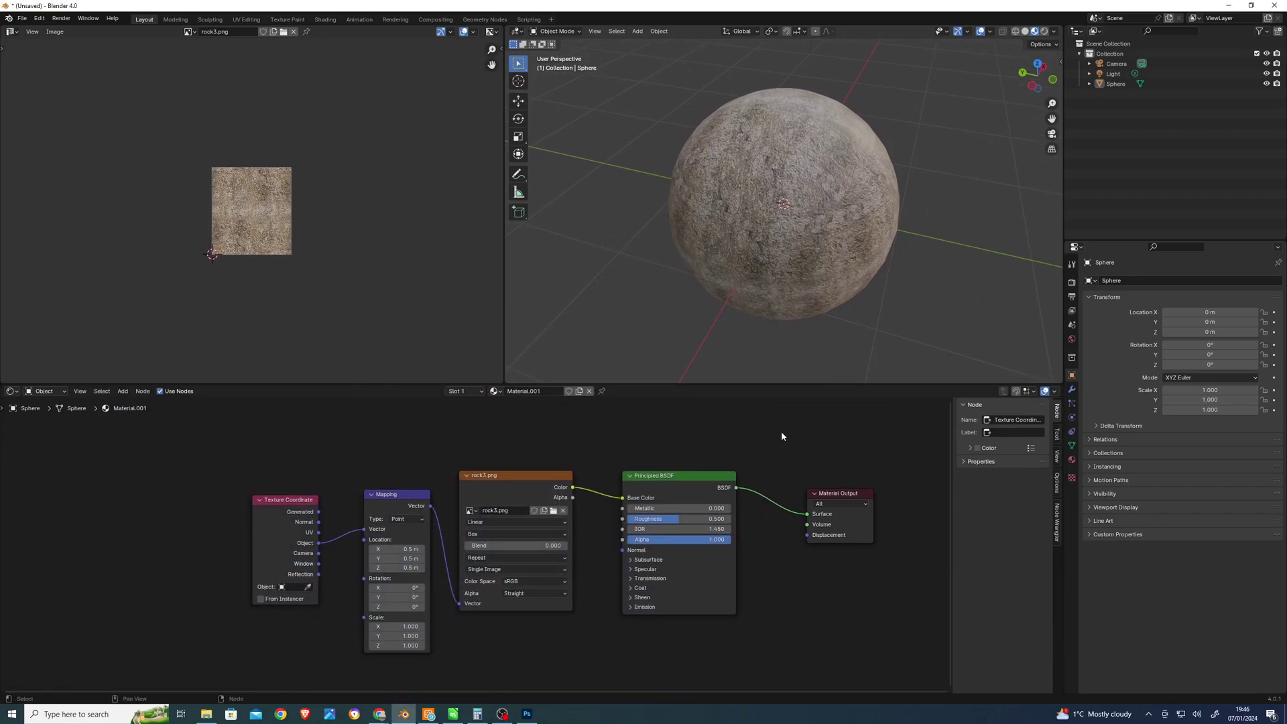
pyautogui.scroll(-1, 782, 436)
pyautogui.moveTo(781, 436); pyautogui.dragTo(766, 498, button='middle')
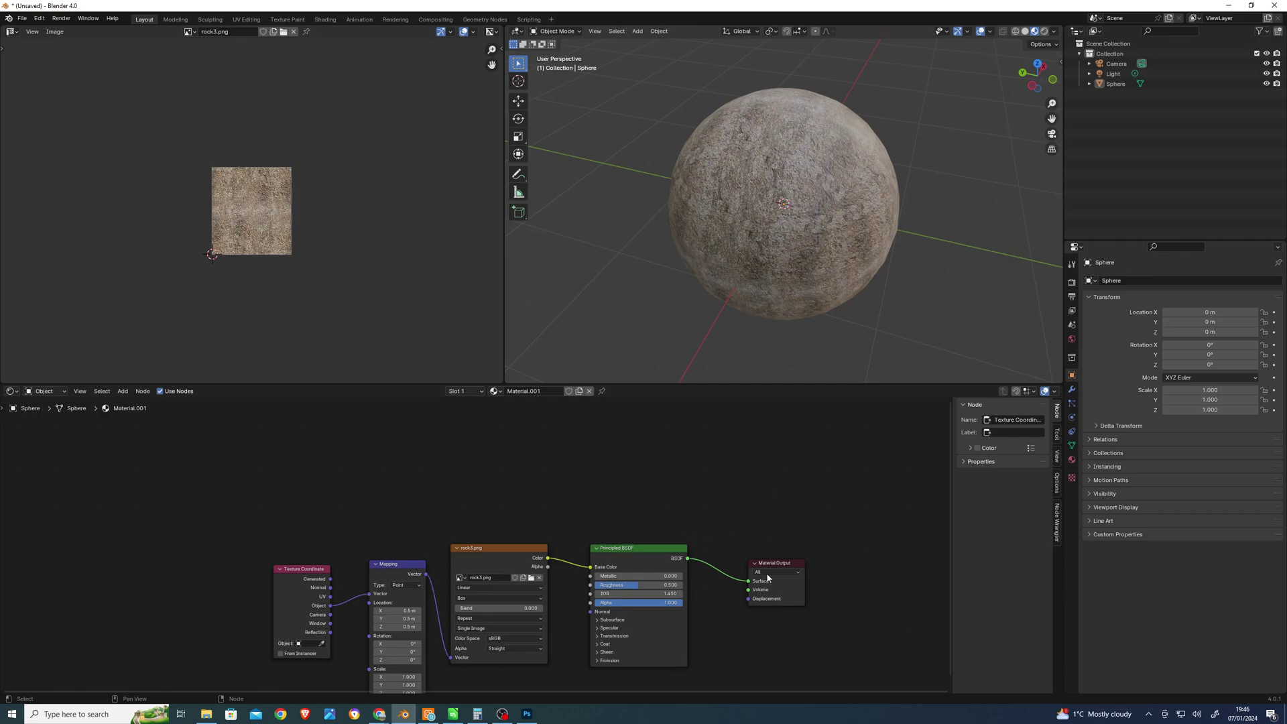
pyautogui.moveTo(785, 566); pyautogui.dragTo(856, 560)
pyautogui.moveTo(673, 549); pyautogui.dragTo(786, 547)
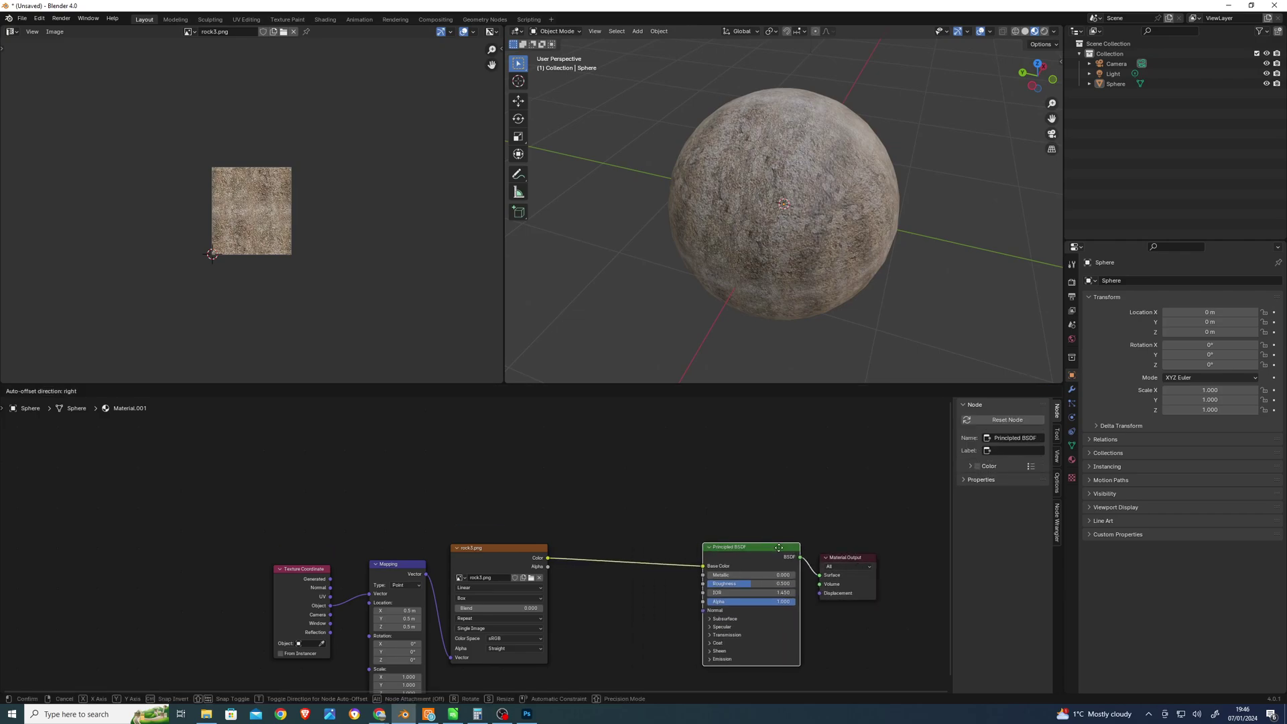
# In Object Data properties, add a Vertex-domain color attribute named 'Color' to the sphere
pyautogui.click(1072, 446)
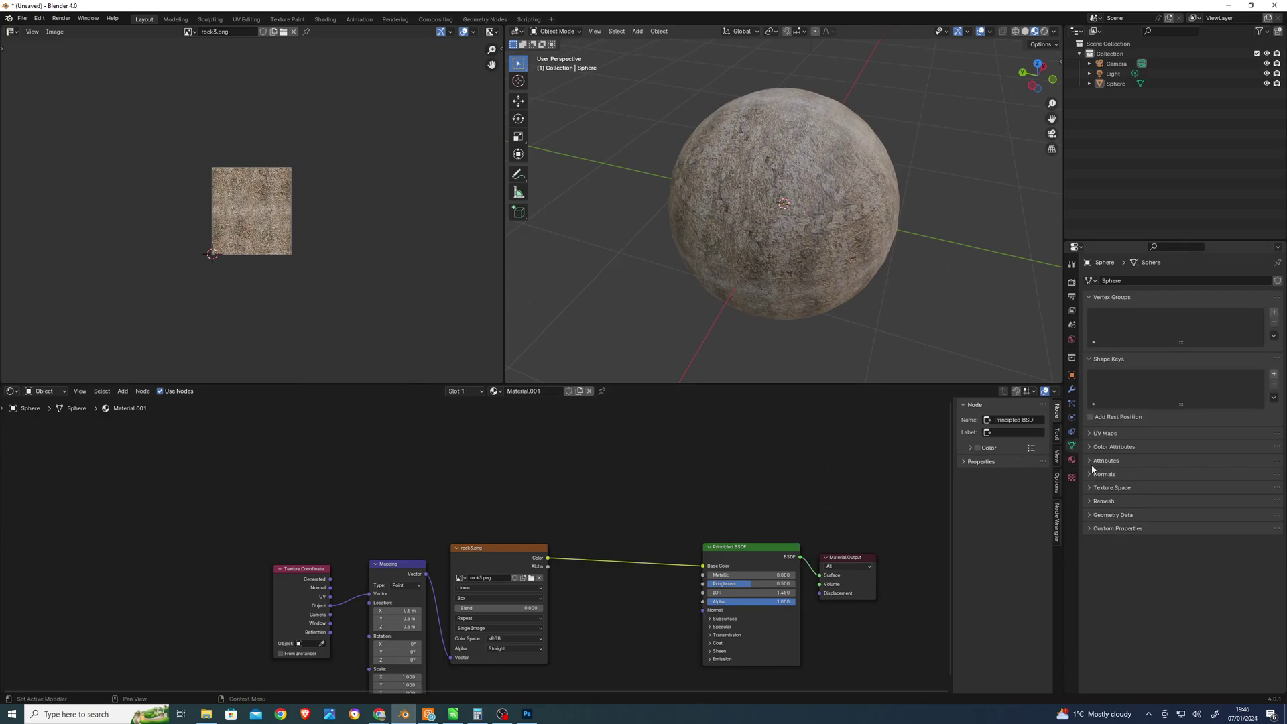
pyautogui.click(1096, 447)
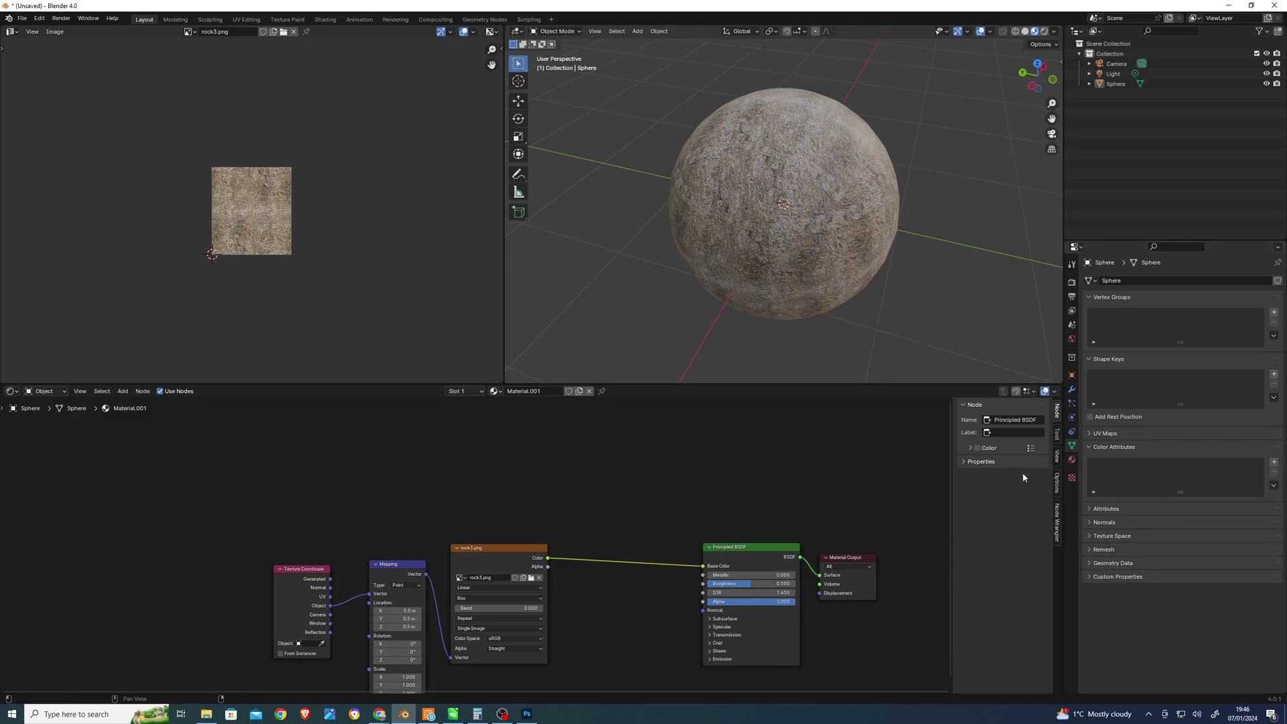
pyautogui.click(1274, 462)
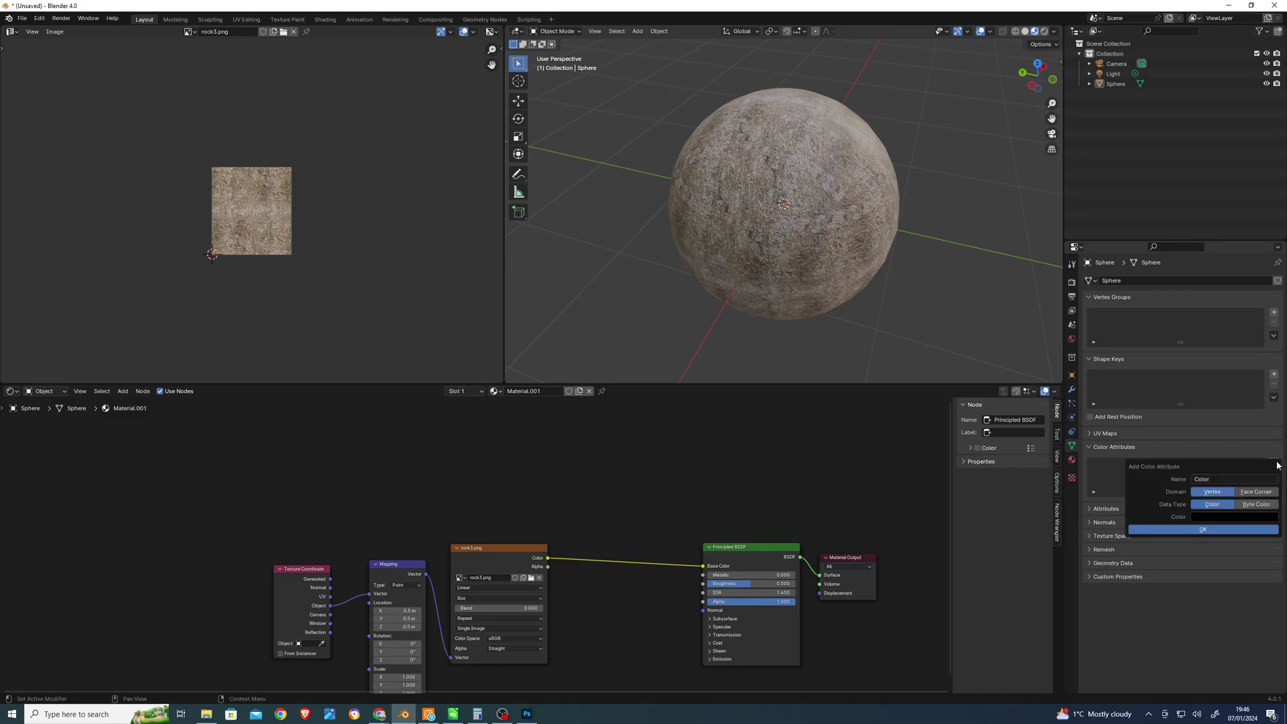
pyautogui.click(1226, 531)
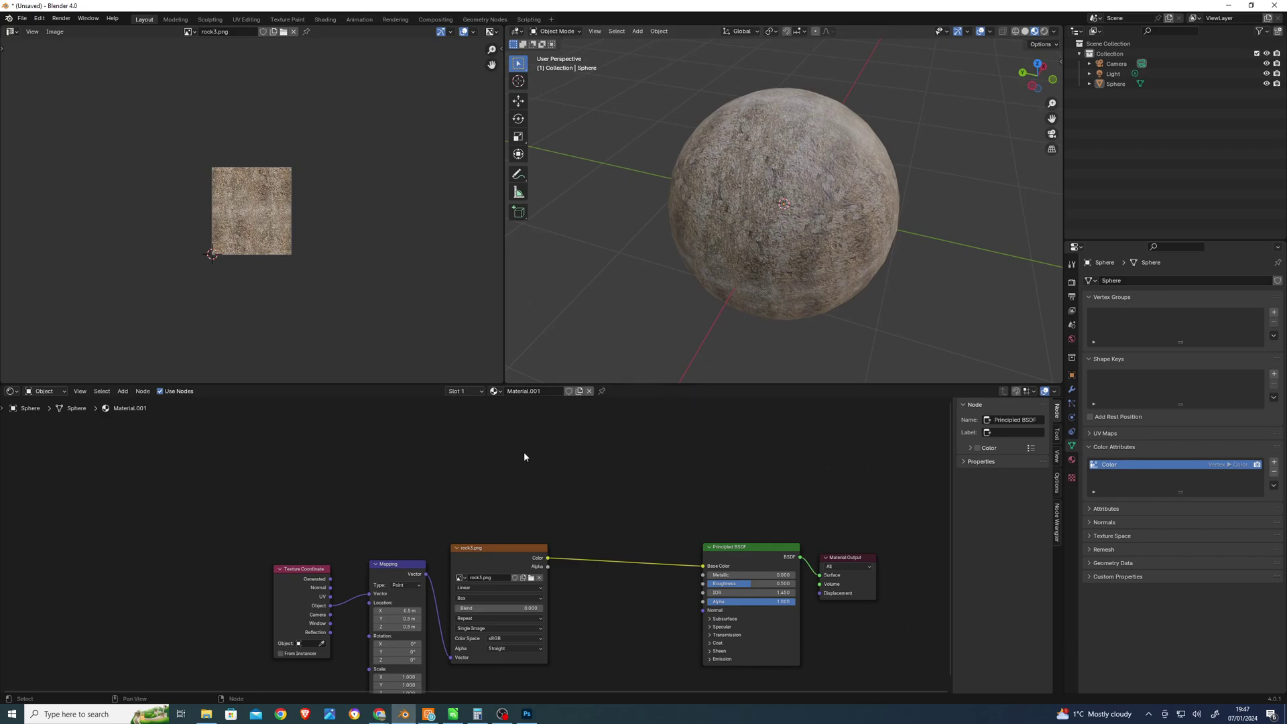
# Add an Image Texture node loading the istockphoto moss image and link it to Base Color
pyautogui.hotkey('shift', 'a')
pyautogui.moveTo(524, 451)
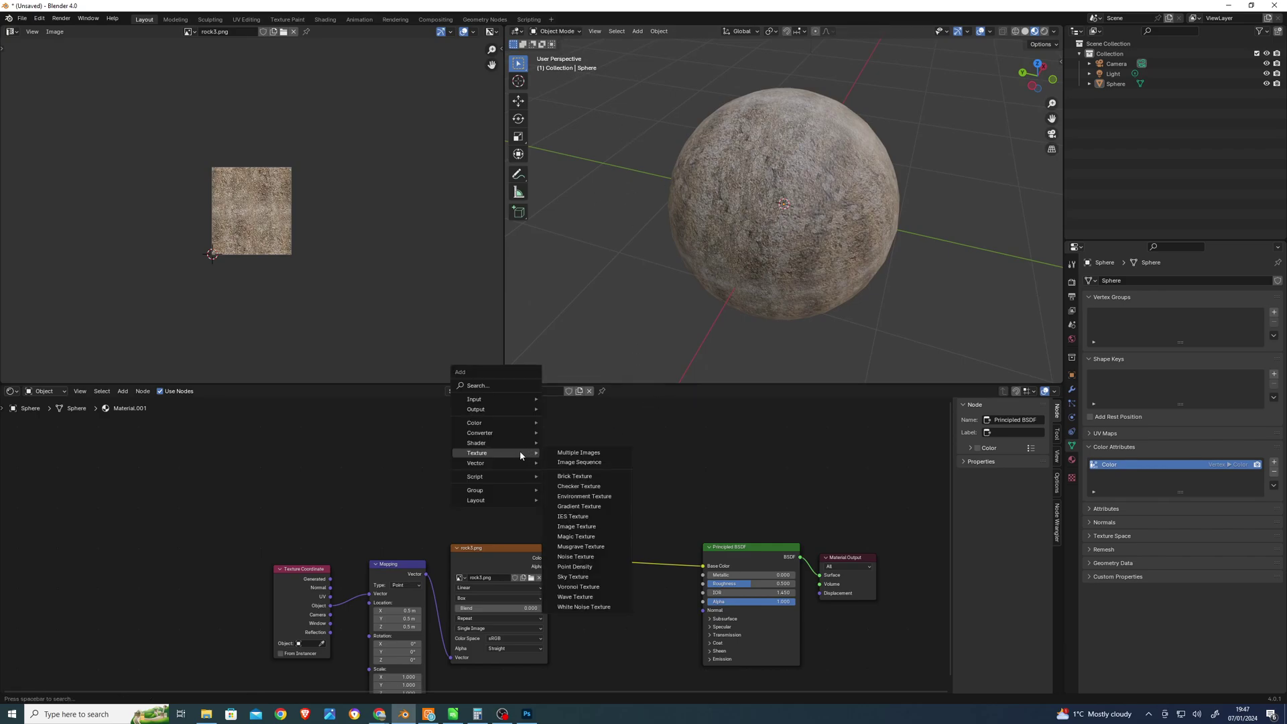
pyautogui.click(598, 526)
pyautogui.click(474, 439)
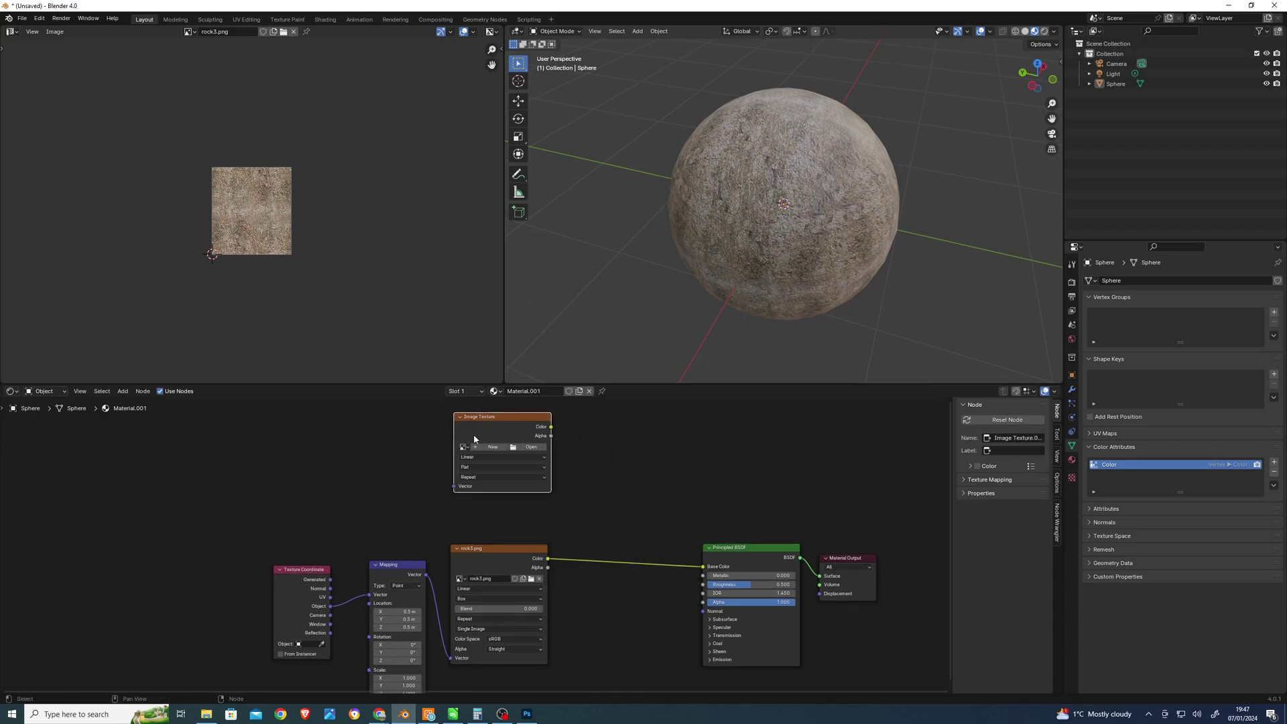
pyautogui.click(530, 447)
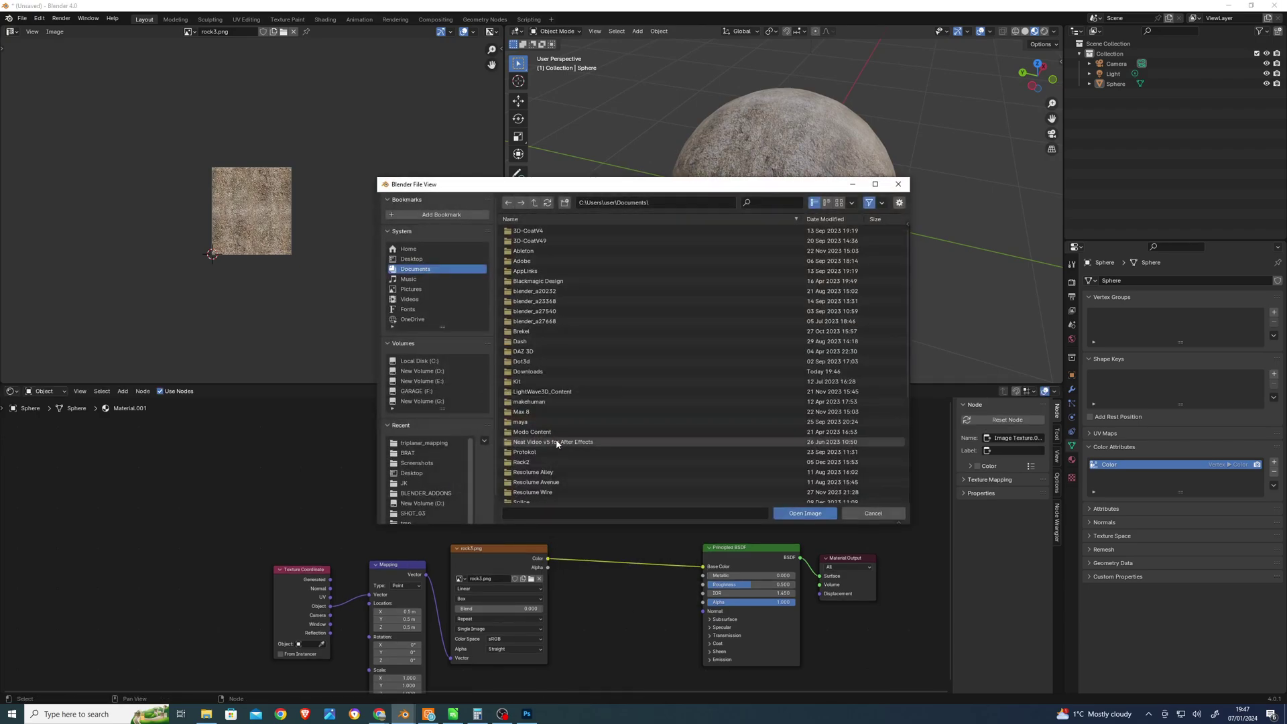
pyautogui.click(447, 444)
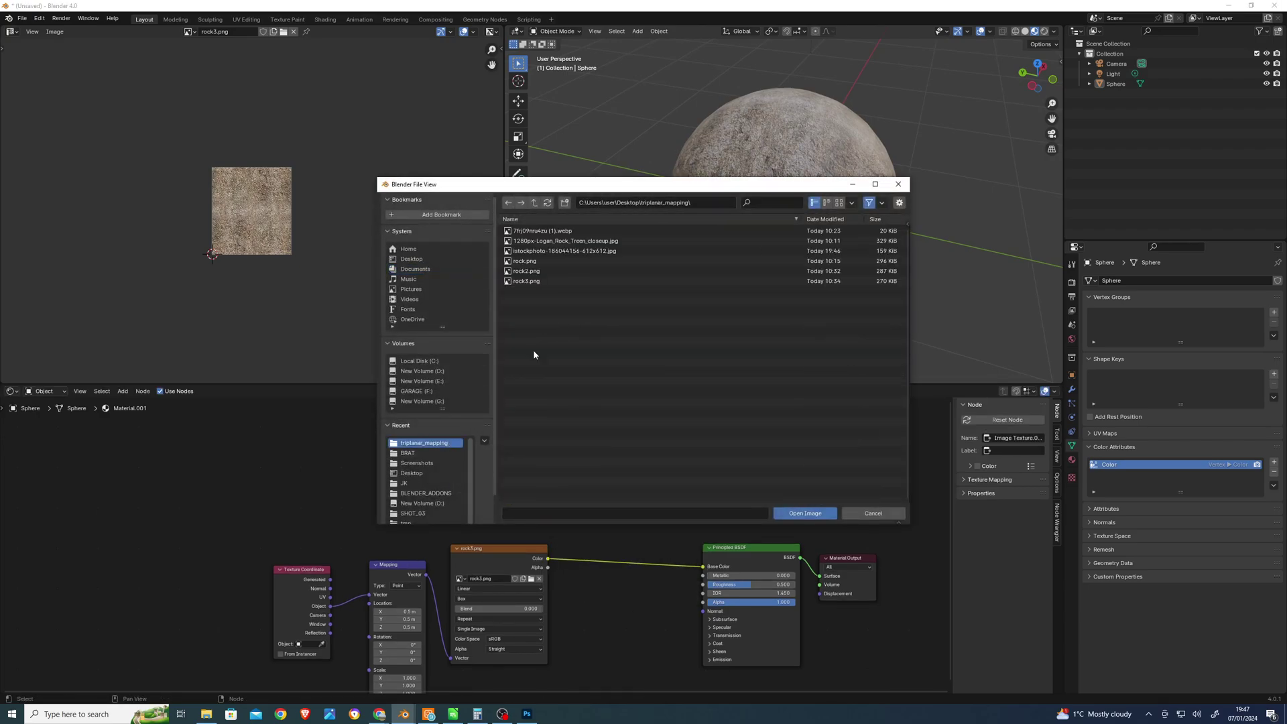
pyautogui.doubleClick(588, 250)
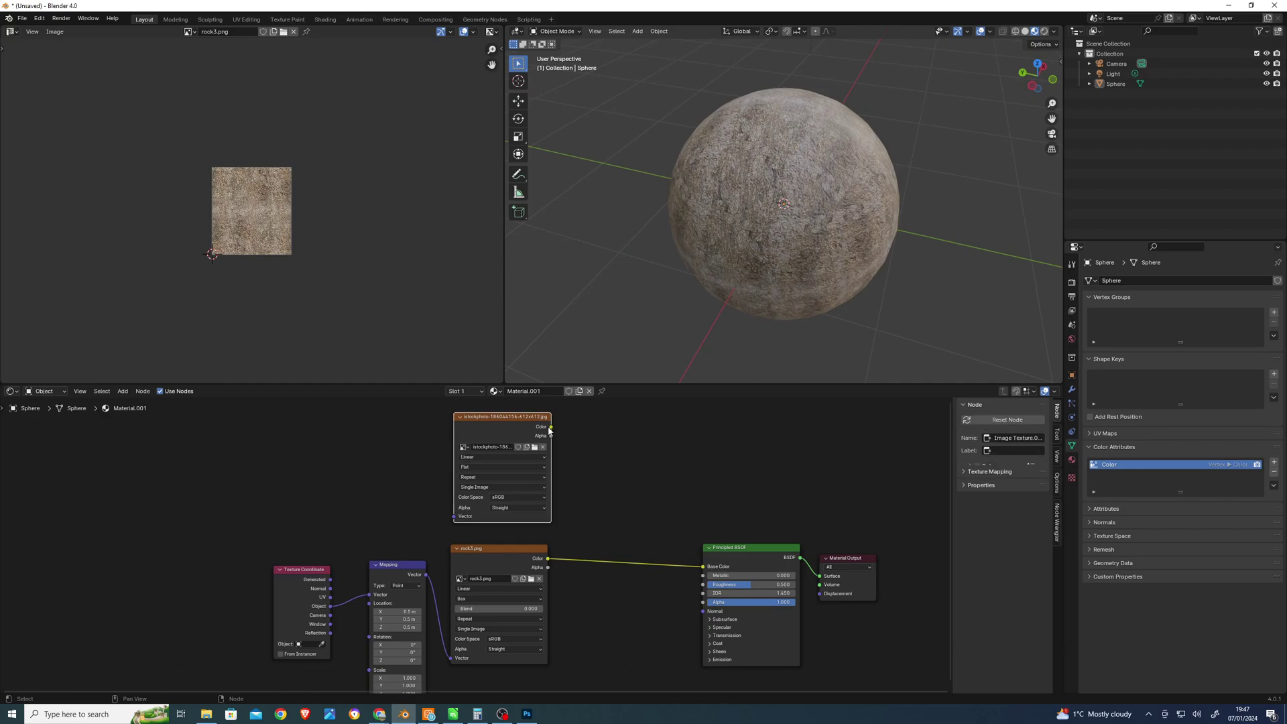
pyautogui.moveTo(550, 427); pyautogui.dragTo(704, 567)
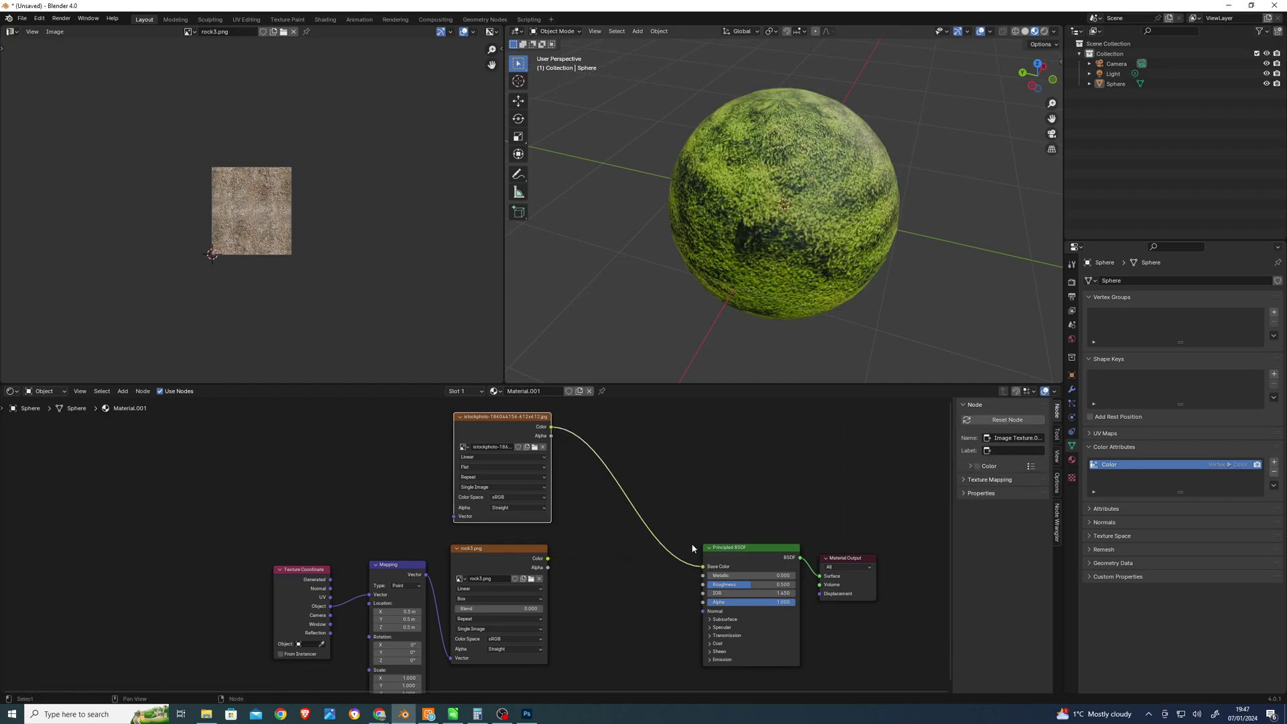
# Insert a Mix Color node blending rock3.png (A) and the moss image (B) into Base Color
pyautogui.moveTo(548, 558); pyautogui.dragTo(703, 567)
pyautogui.hotkey('shift', 'a')
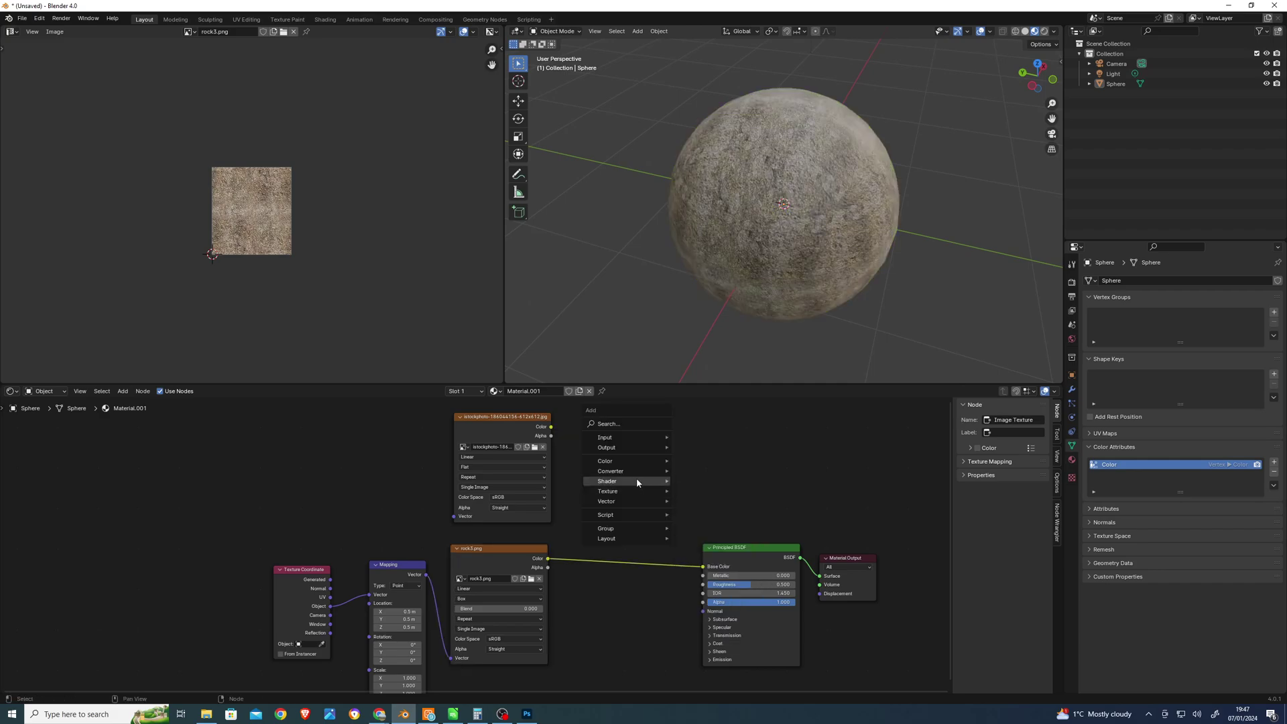
pyautogui.write('mi')
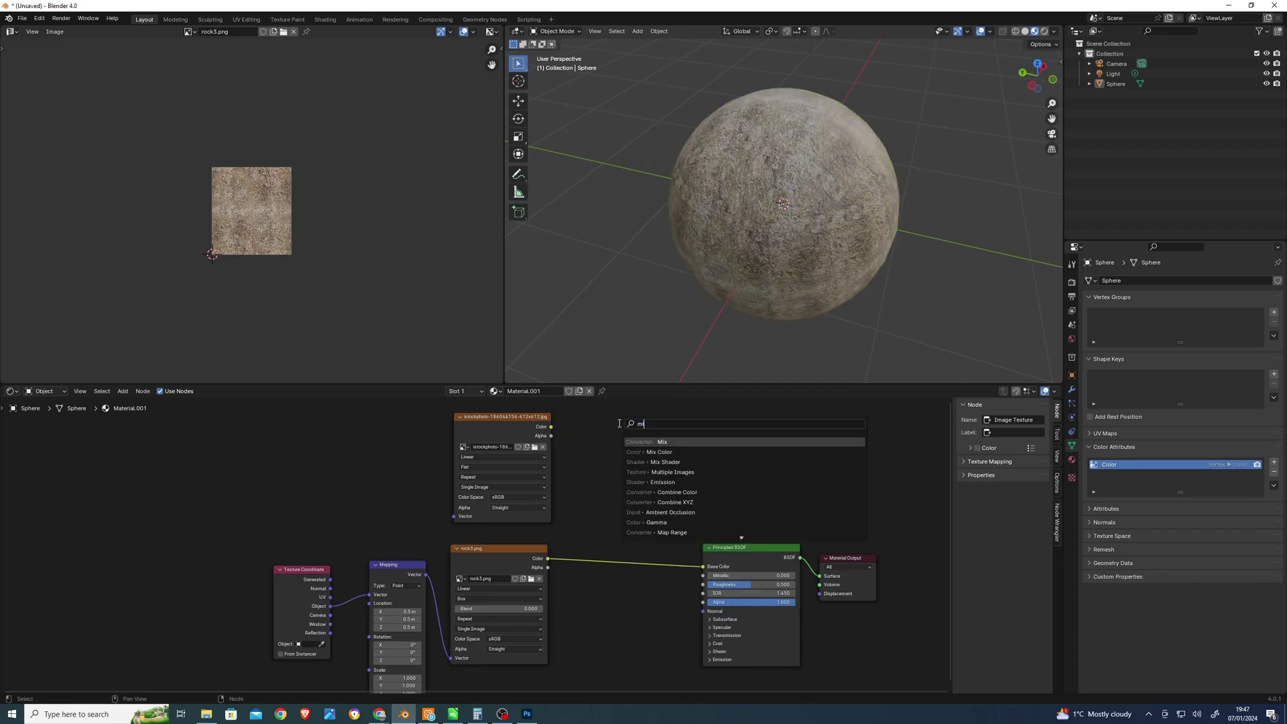
pyautogui.click(676, 453)
pyautogui.click(635, 485)
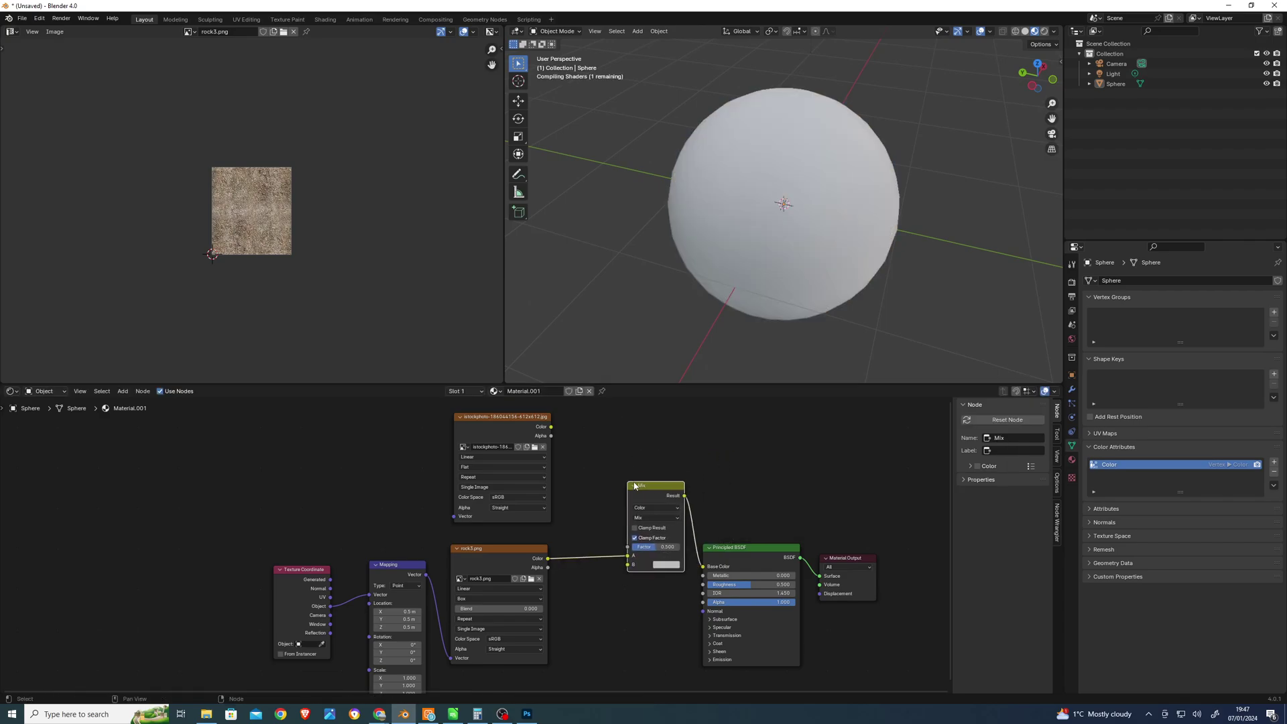
pyautogui.moveTo(635, 486); pyautogui.dragTo(620, 485)
pyautogui.moveTo(550, 426); pyautogui.dragTo(614, 565)
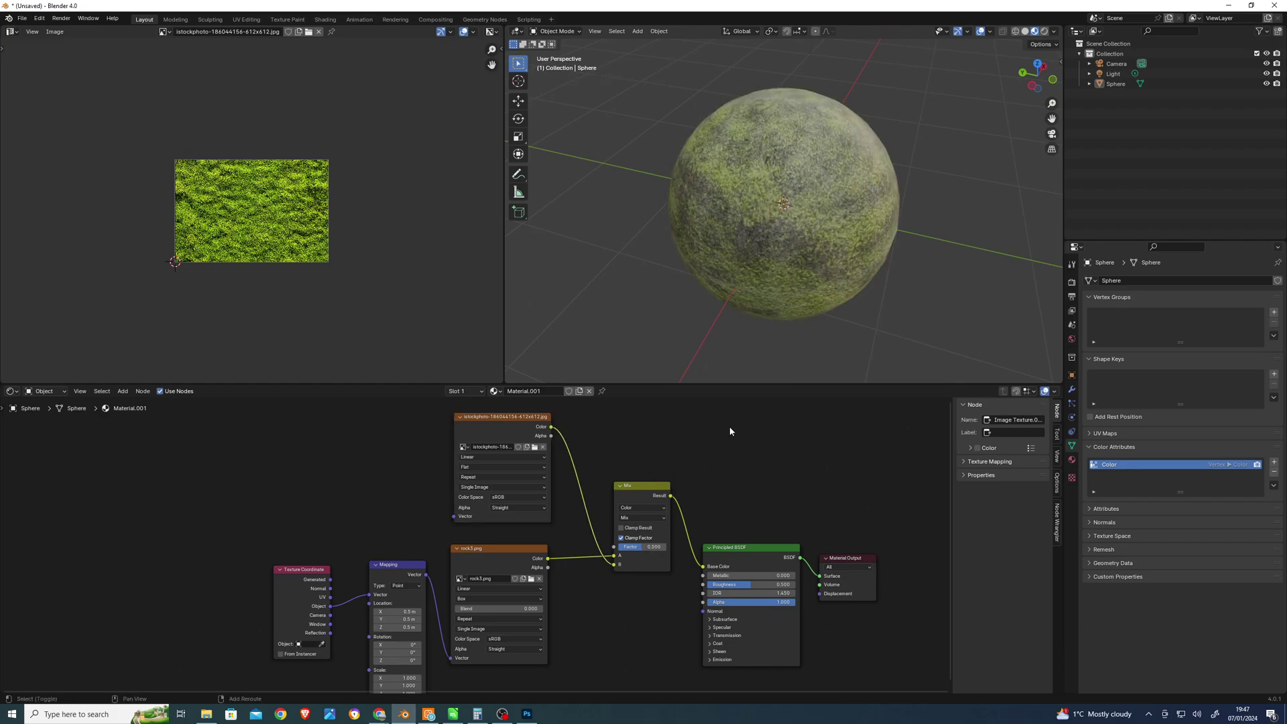
# Add an Attribute node with its Name set to 'Color'
pyautogui.hotkey('shift', 'a')
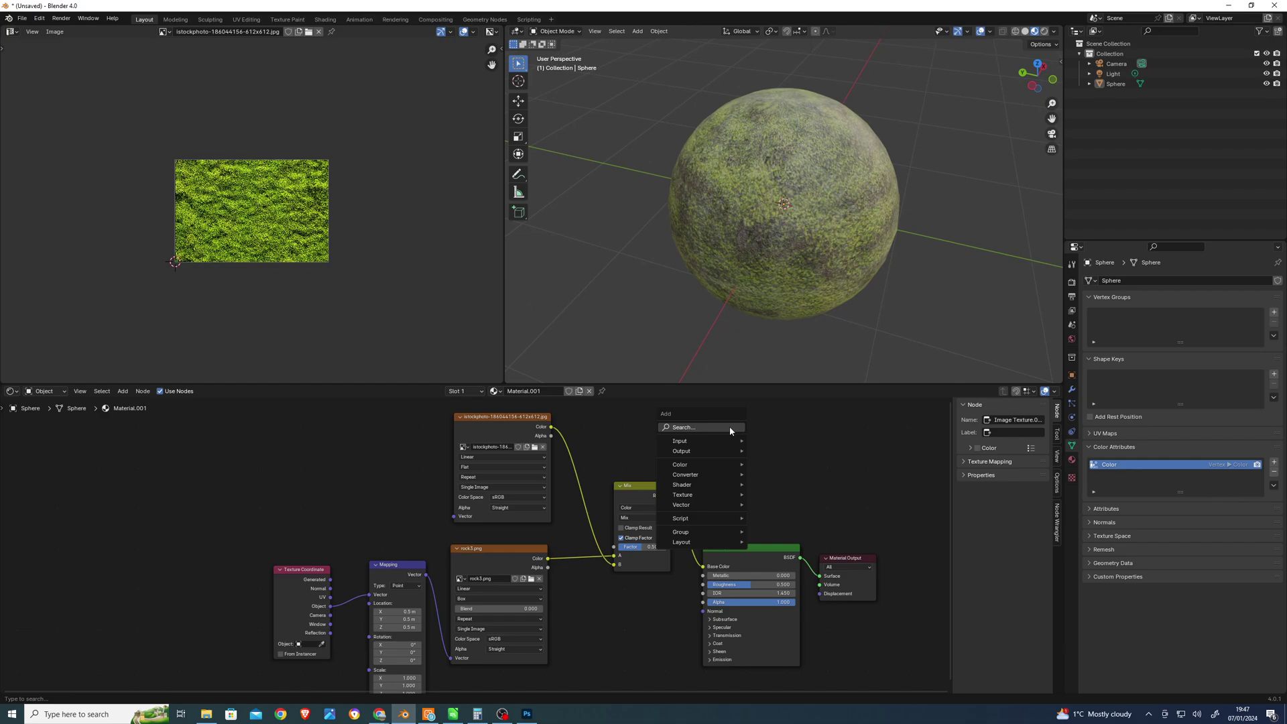
pyautogui.click(728, 427)
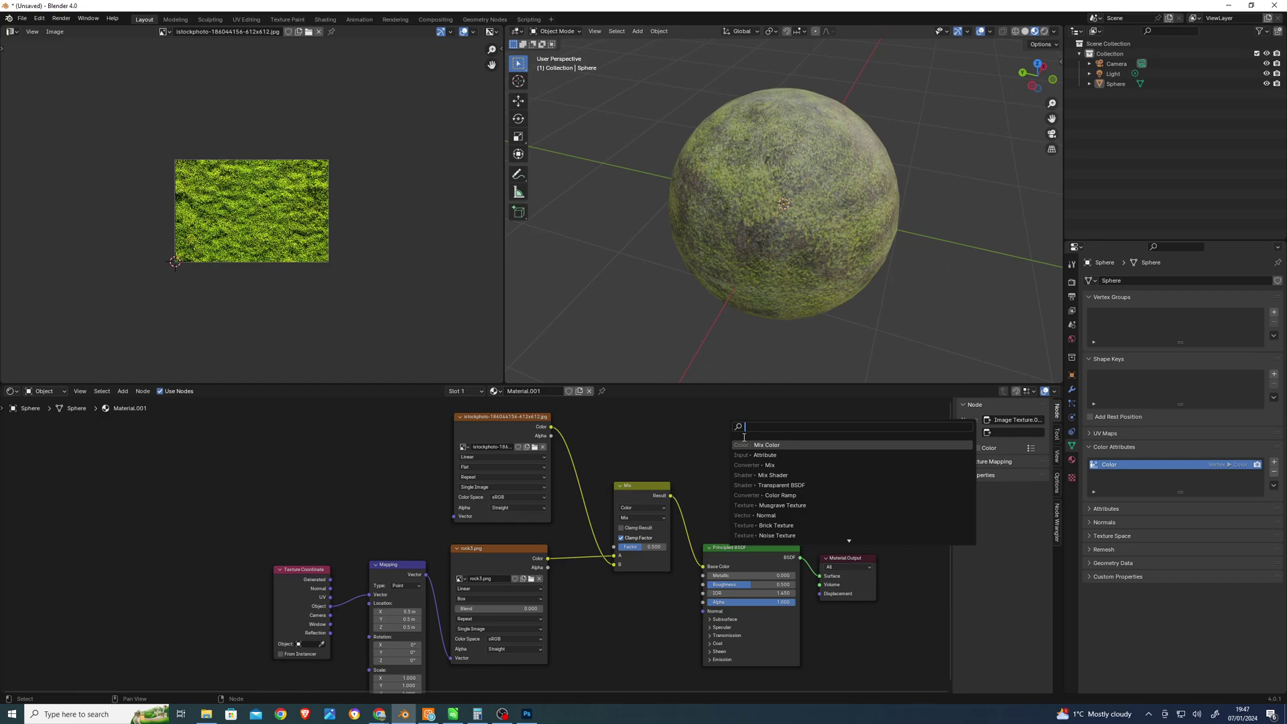
pyautogui.click(765, 455)
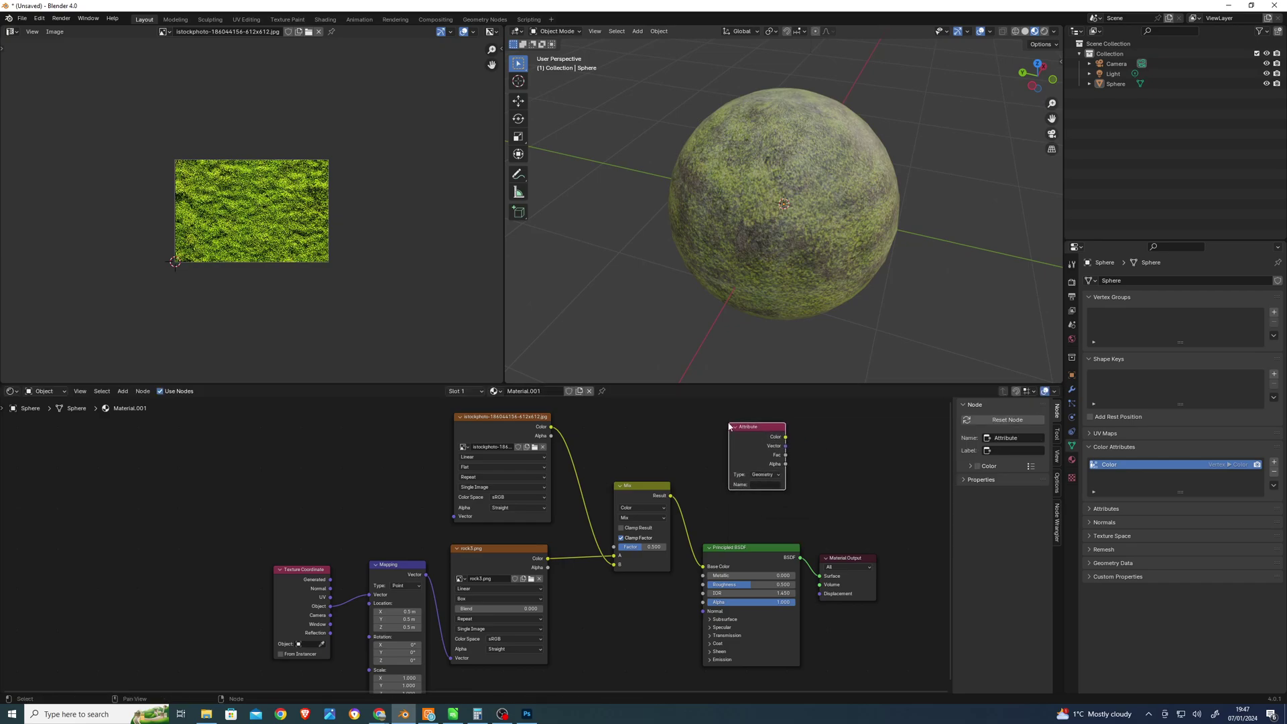
pyautogui.click(762, 483)
pyautogui.write('Color')
pyautogui.press('Return')
# Rearrange the nodes and connect the Attribute's Color output to the Mix Factor
pyautogui.moveTo(496, 424); pyautogui.dragTo(382, 432)
pyautogui.moveTo(745, 442); pyautogui.dragTo(537, 421)
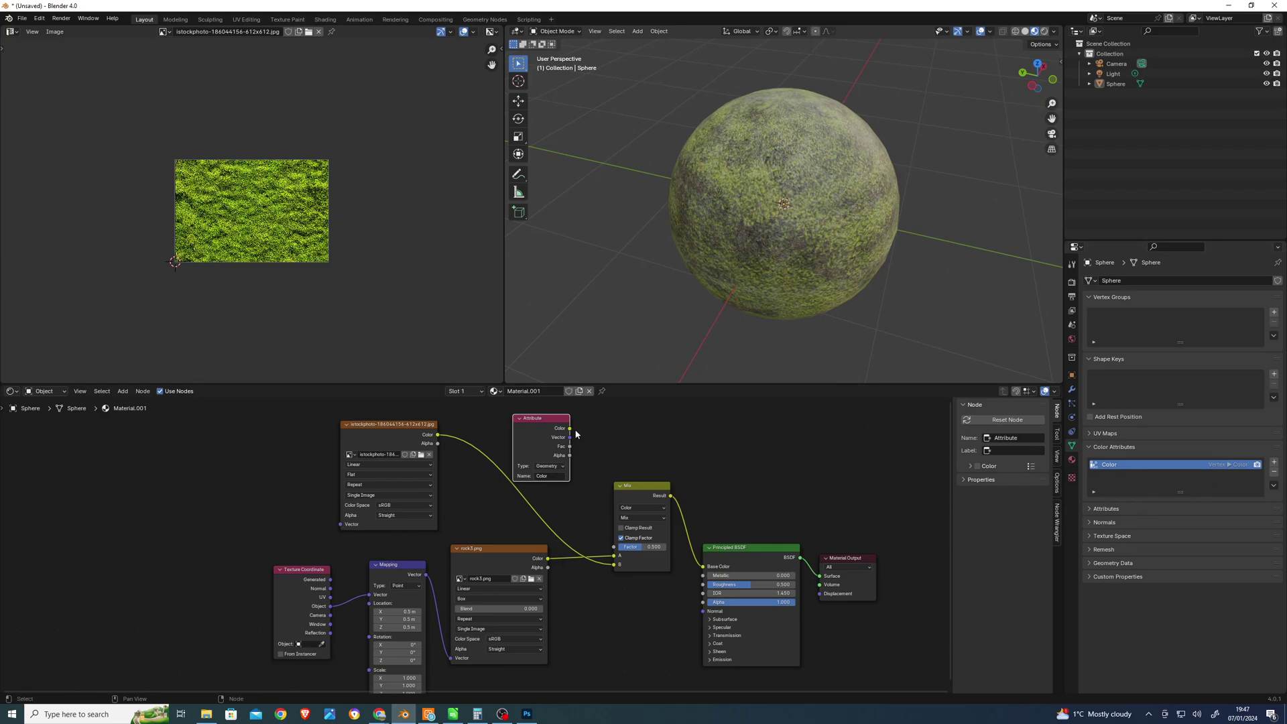
pyautogui.moveTo(569, 429); pyautogui.dragTo(614, 553)
pyautogui.moveTo(615, 553); pyautogui.dragTo(614, 548)
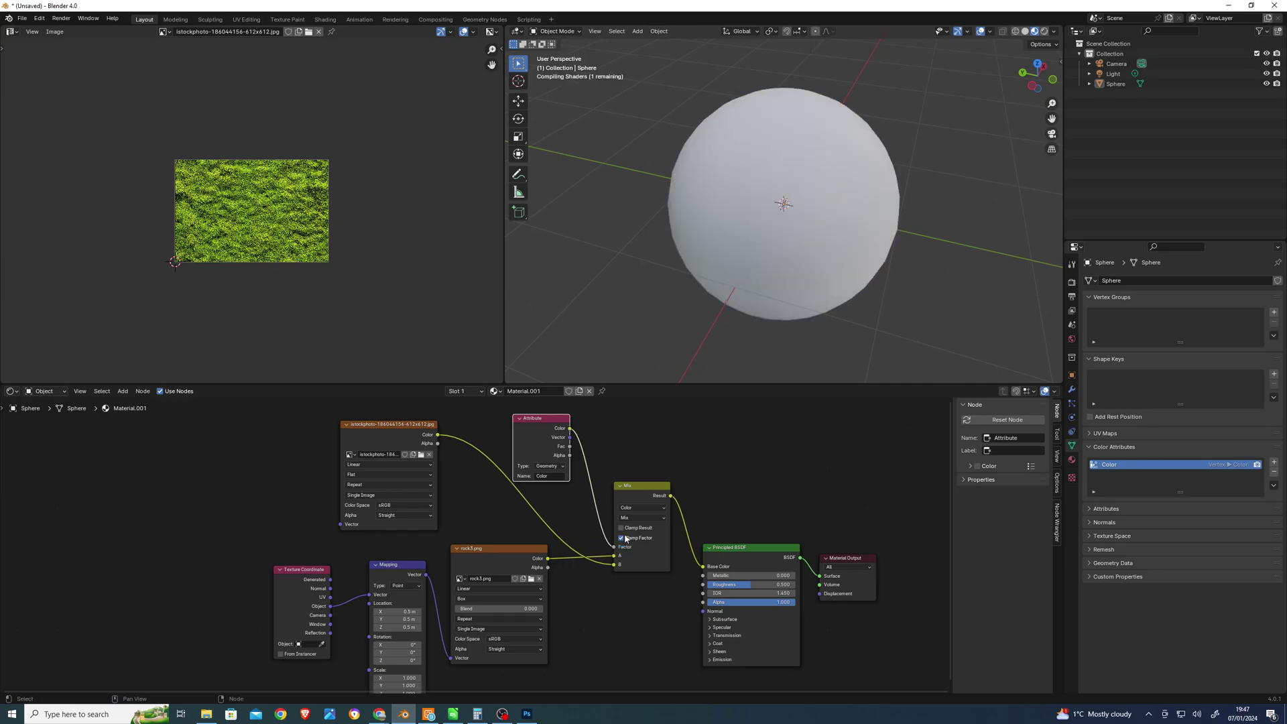
# Switch to Vertex Paint mode and paint moss across the sphere's top and front
pyautogui.click(554, 32)
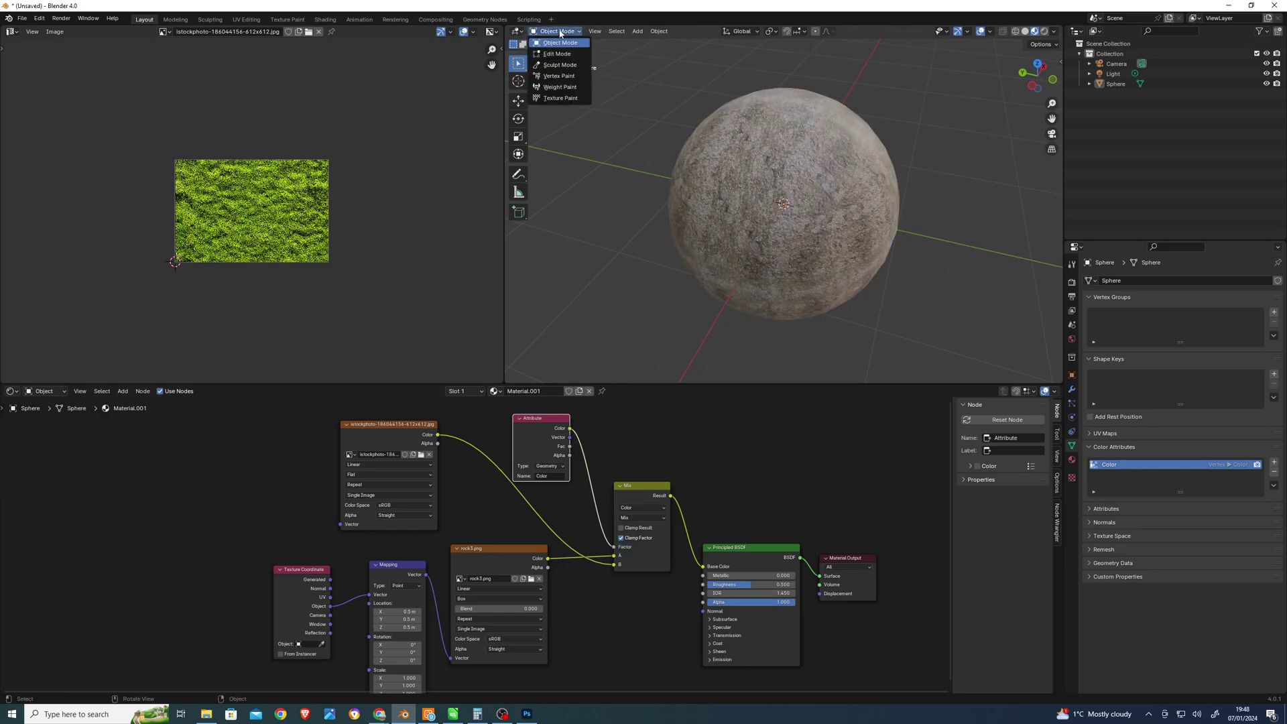
pyautogui.click(573, 76)
pyautogui.moveTo(744, 130)
pyautogui.mouseDown()
pyautogui.moveTo(827, 146)
pyautogui.moveTo(738, 163)
pyautogui.moveTo(773, 163)
pyautogui.moveTo(761, 161)
pyautogui.moveTo(775, 125)
pyautogui.moveTo(754, 114)
pyautogui.moveTo(716, 154)
pyautogui.mouseUp()
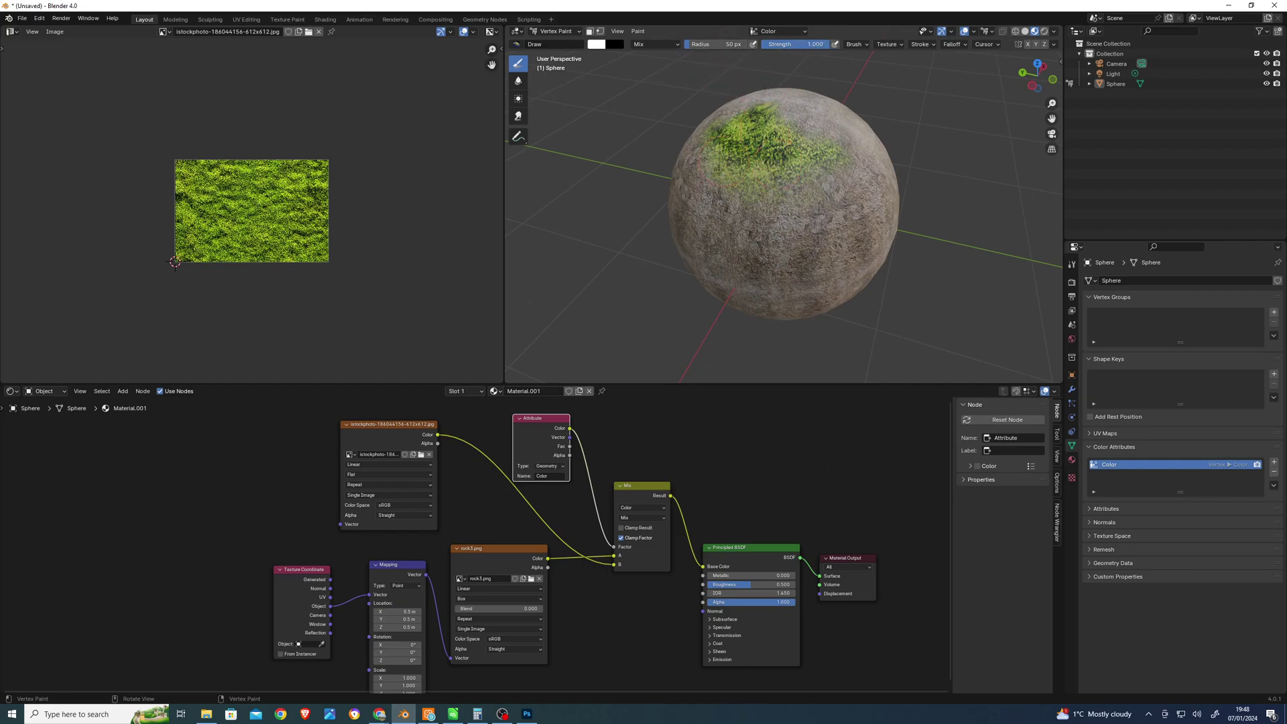
pyautogui.moveTo(781, 176)
pyautogui.mouseDown()
pyautogui.moveTo(794, 182)
pyautogui.moveTo(828, 159)
pyautogui.moveTo(814, 131)
pyautogui.mouseUp()
pyautogui.moveTo(730, 117)
pyautogui.mouseDown()
pyautogui.moveTo(771, 84)
pyautogui.moveTo(828, 115)
pyautogui.moveTo(824, 127)
pyautogui.mouseUp()
pyautogui.moveTo(909, 156); pyautogui.dragTo(857, 219, button='middle')
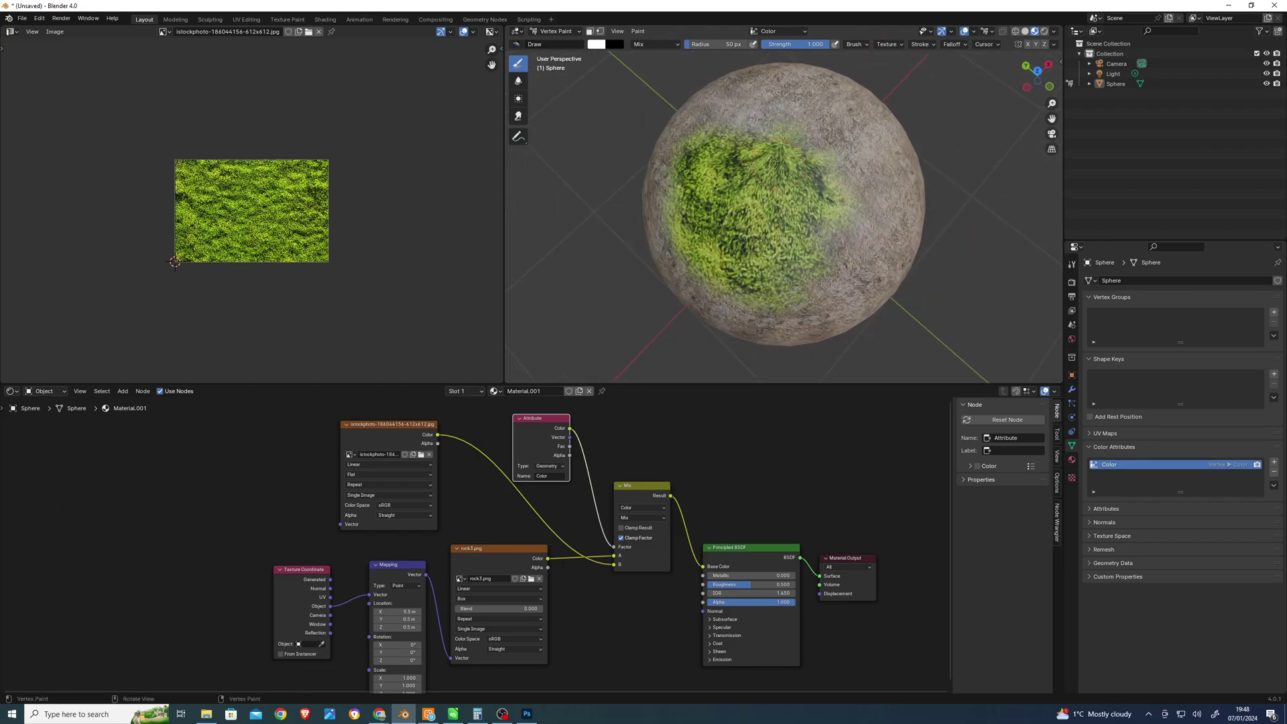
pyautogui.moveTo(771, 161)
pyautogui.mouseDown()
pyautogui.moveTo(763, 110)
pyautogui.moveTo(788, 94)
pyautogui.moveTo(778, 101)
pyautogui.moveTo(842, 163)
pyautogui.moveTo(812, 138)
pyautogui.moveTo(839, 193)
pyautogui.moveTo(838, 141)
pyautogui.moveTo(846, 220)
pyautogui.mouseUp()
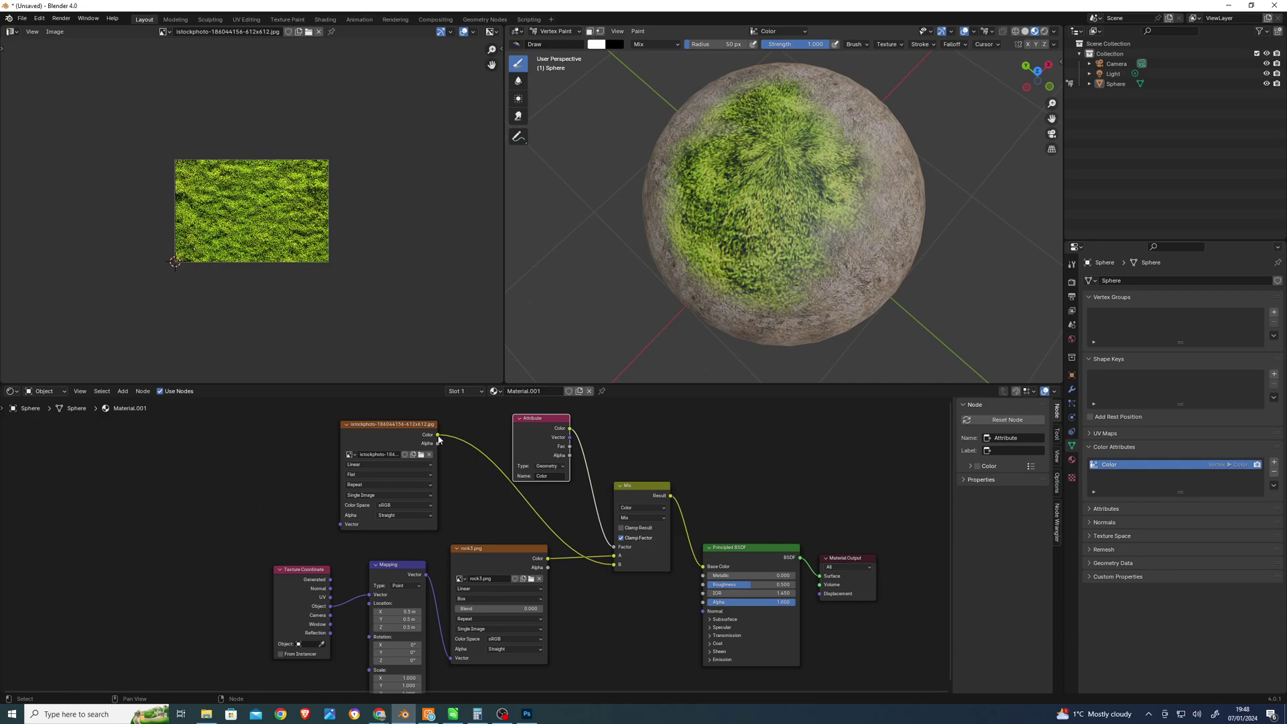
# Link the moss Image Texture's Color output directly to the Principled BSDF Base Color
pyautogui.moveTo(437, 434); pyautogui.dragTo(704, 569)
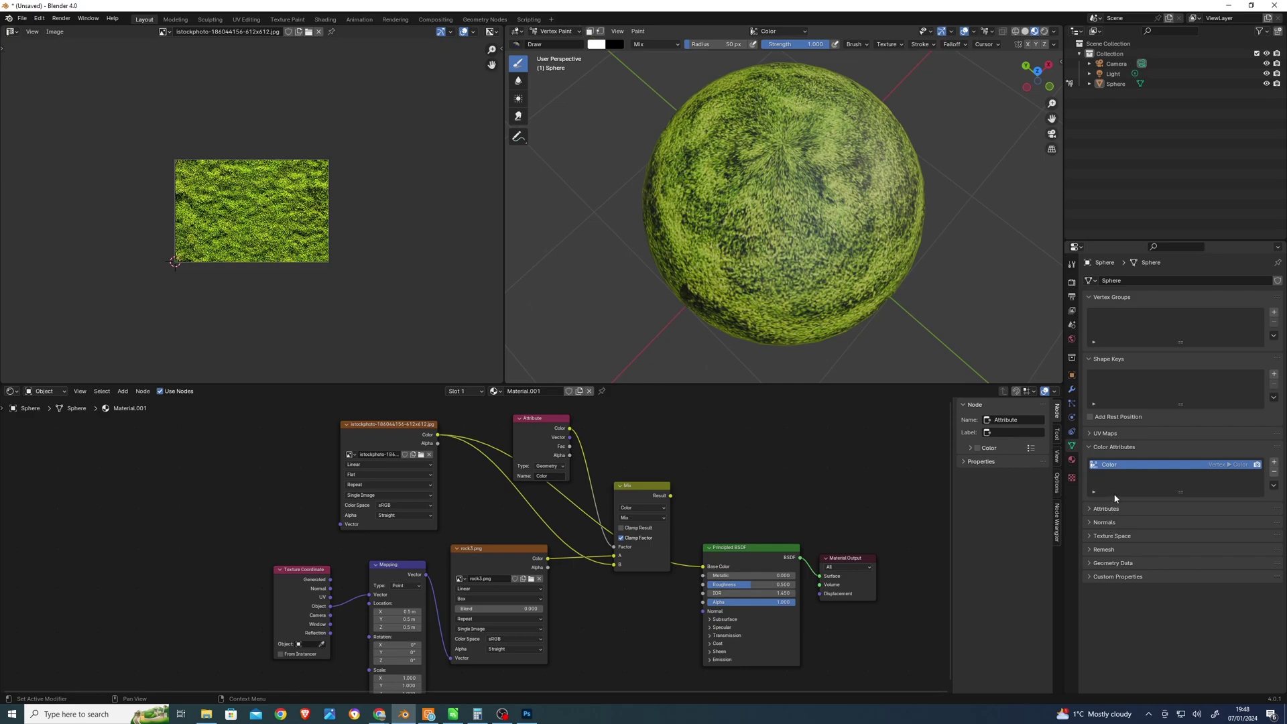
# Add a UV Project modifier to the sphere with its UV Map set to UVMap.001
pyautogui.click(1105, 433)
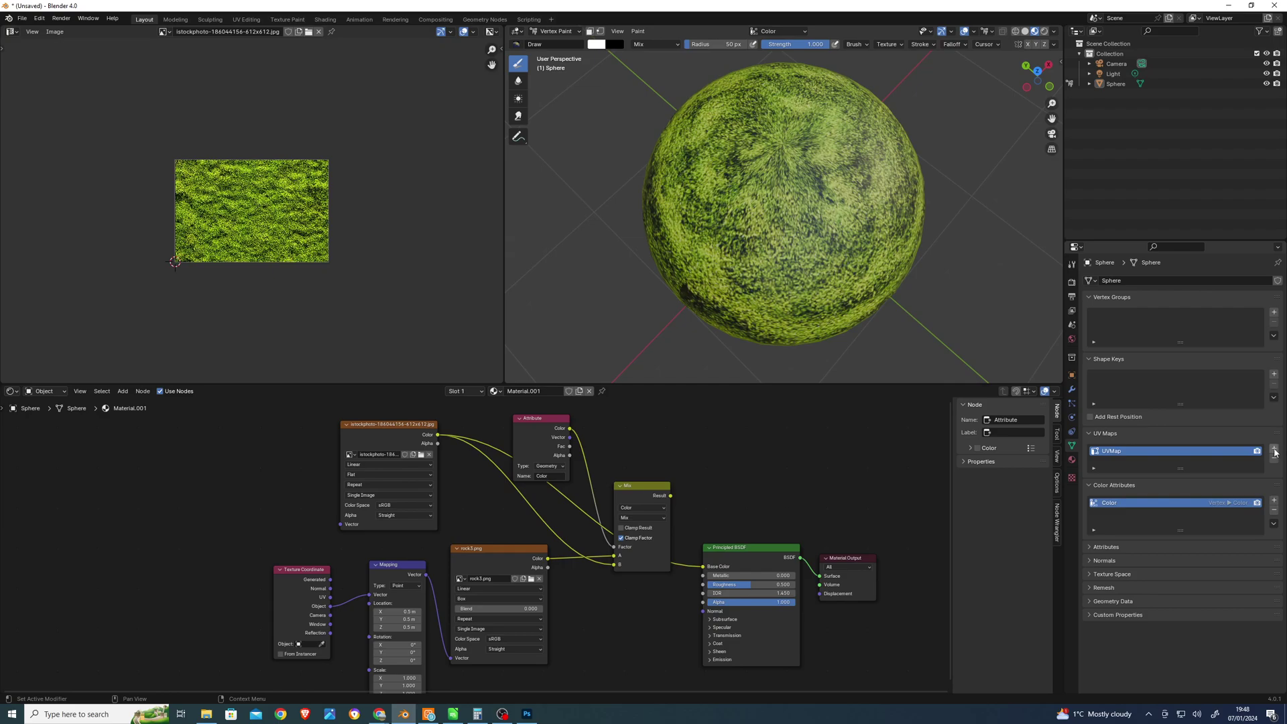
pyautogui.click(1072, 390)
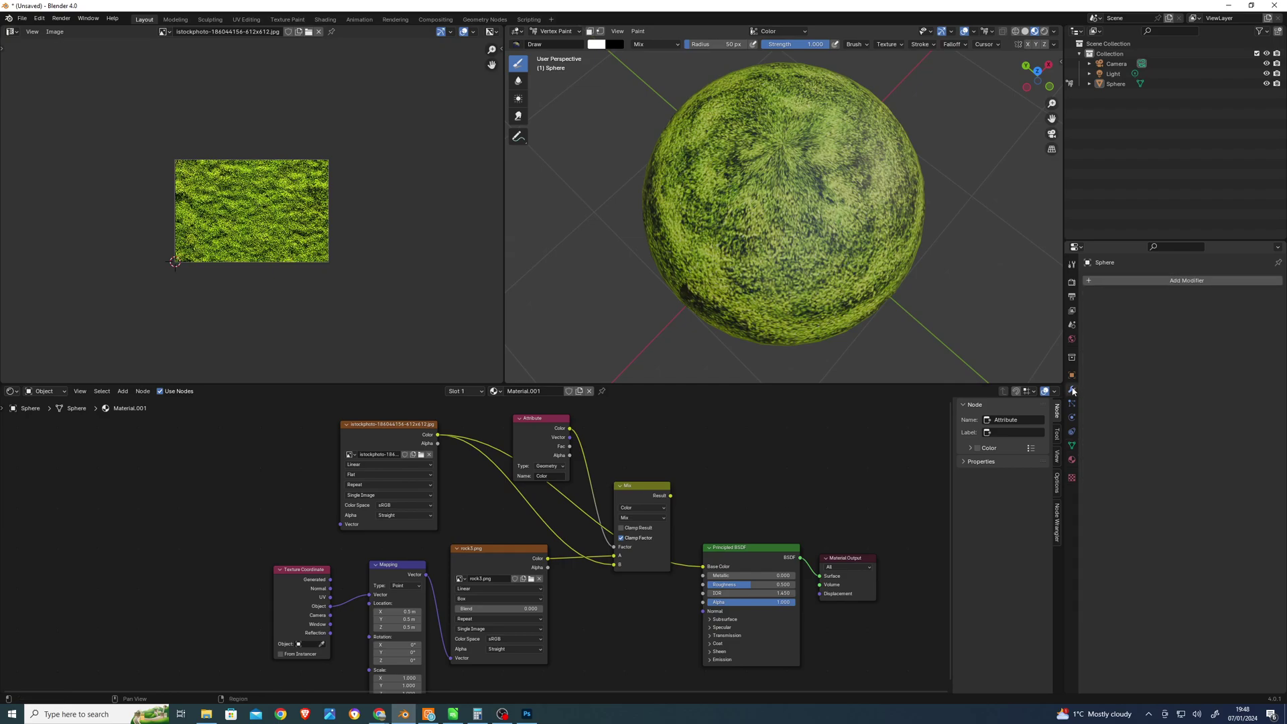
pyautogui.click(1140, 281)
pyautogui.moveTo(1138, 276)
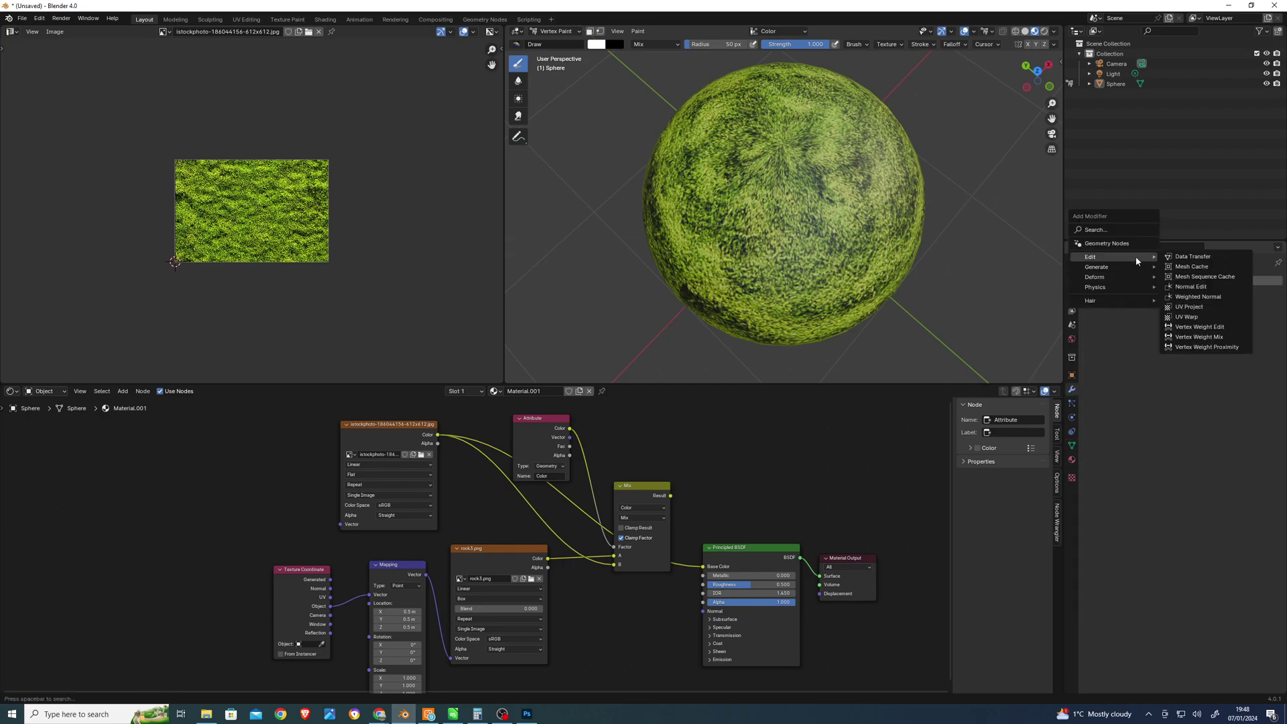
pyautogui.click(1204, 308)
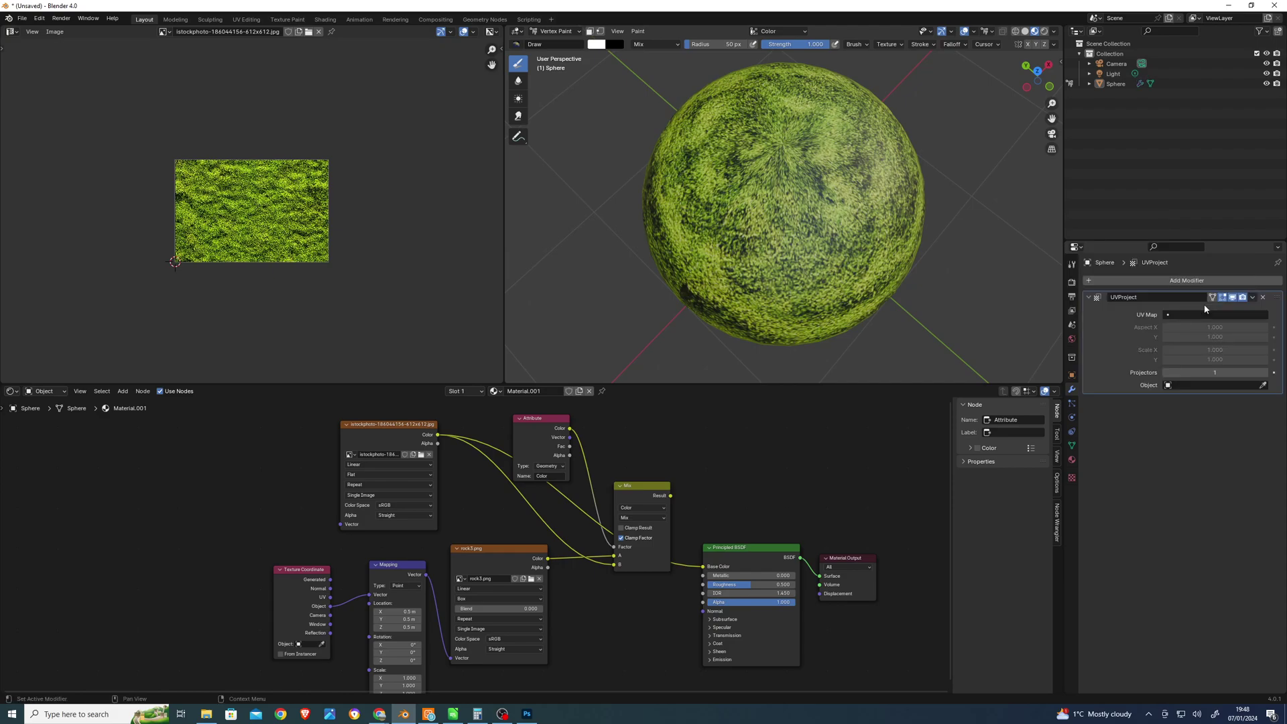
pyautogui.click(1202, 315)
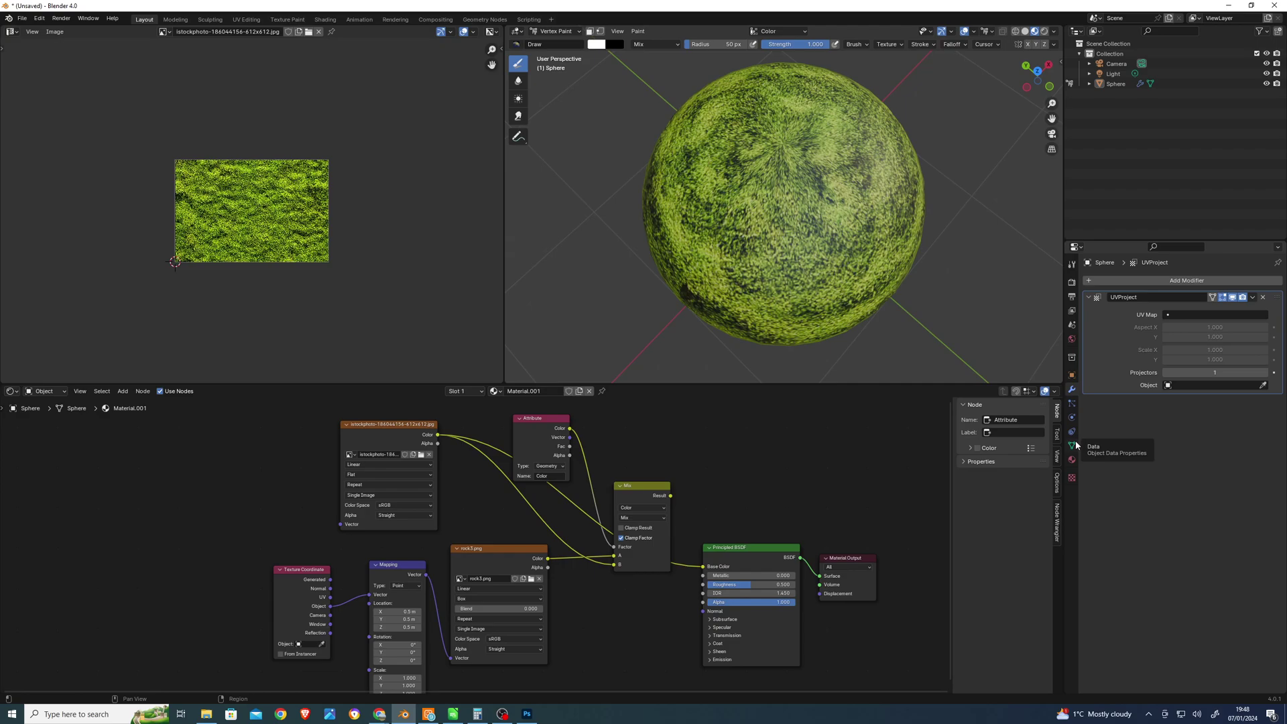
pyautogui.click(1200, 316)
pyautogui.click(1195, 343)
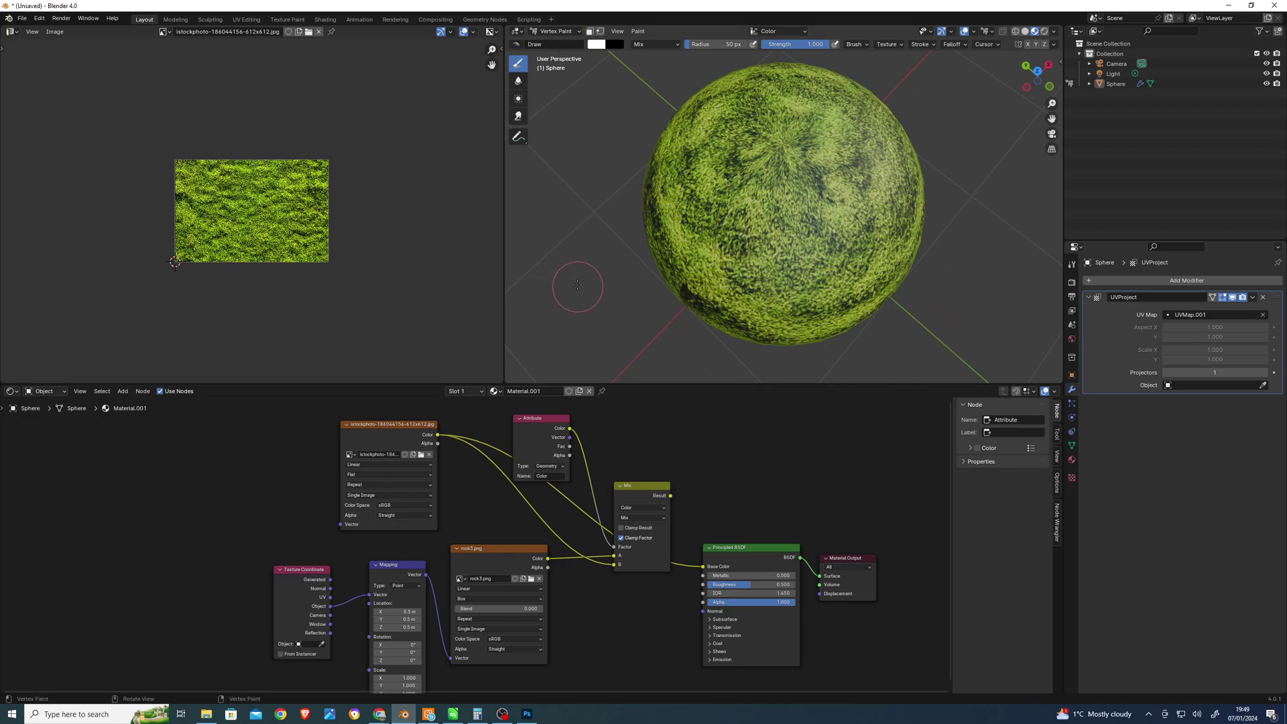
pyautogui.click(557, 33)
# Return to Object Mode, add an arrows Empty, and set it as the UVProject projector object
pyautogui.click(556, 44)
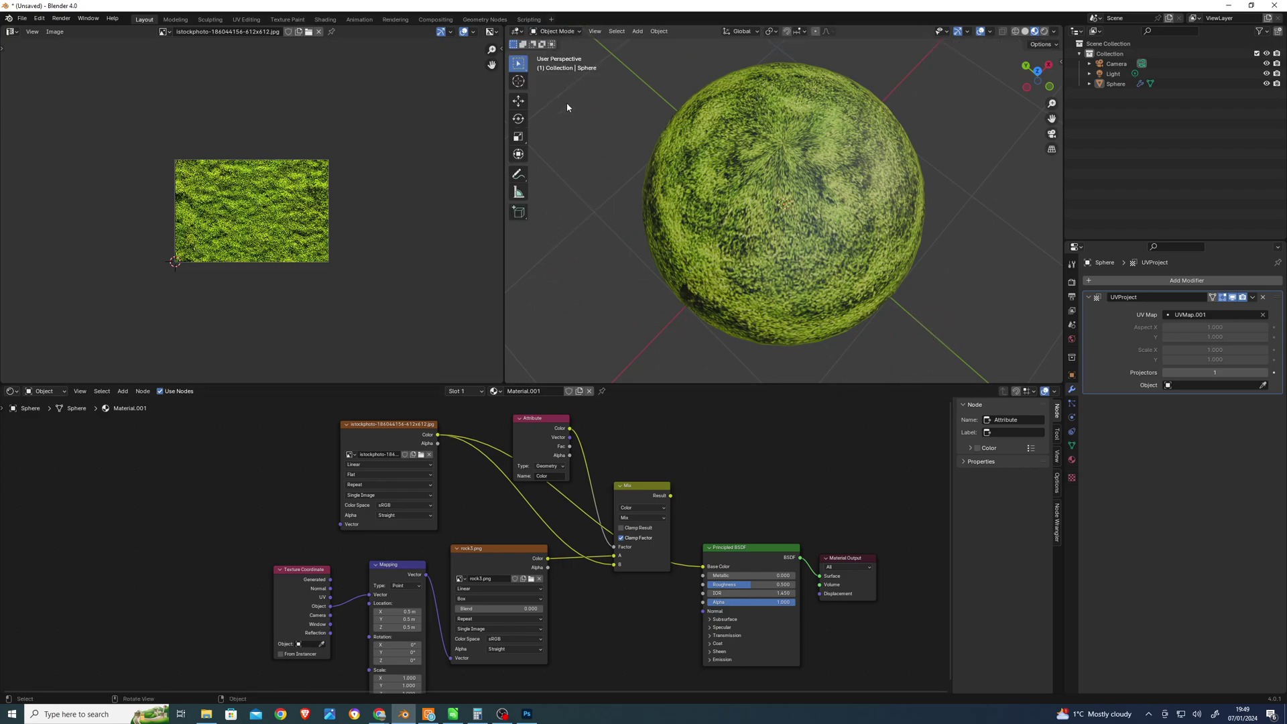
pyautogui.hotkey('shift', 'a')
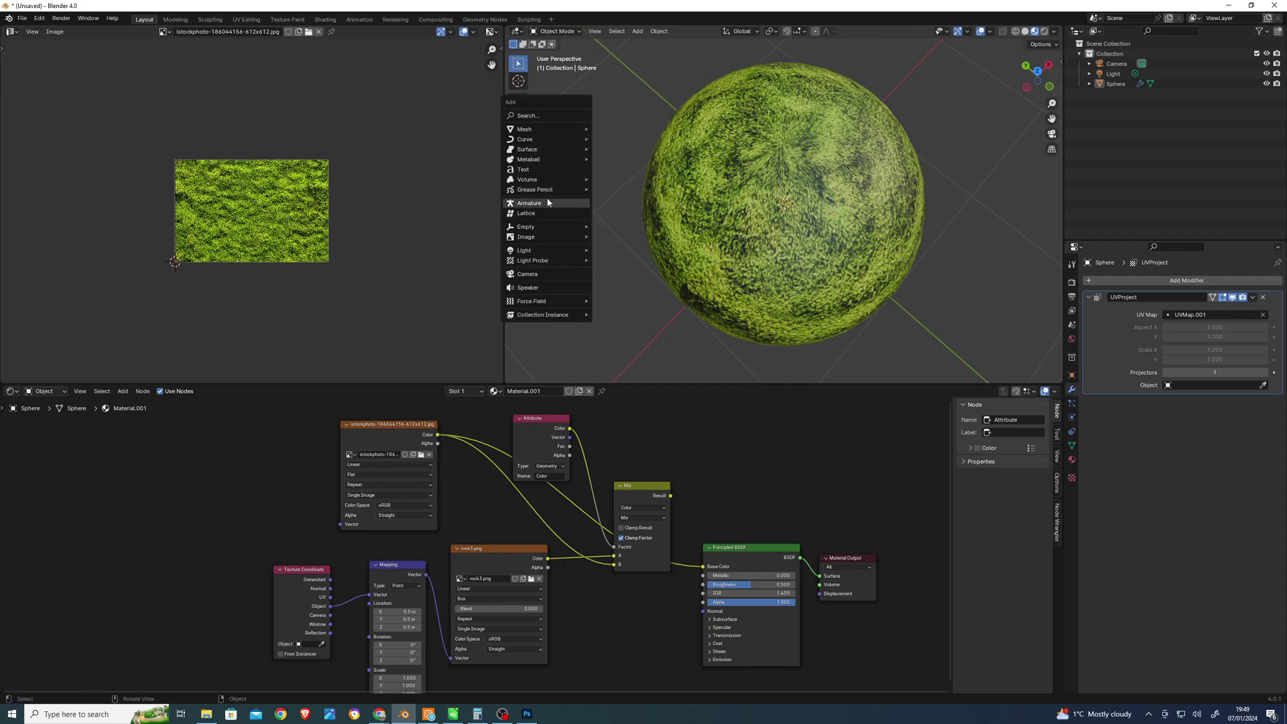
pyautogui.moveTo(545, 226)
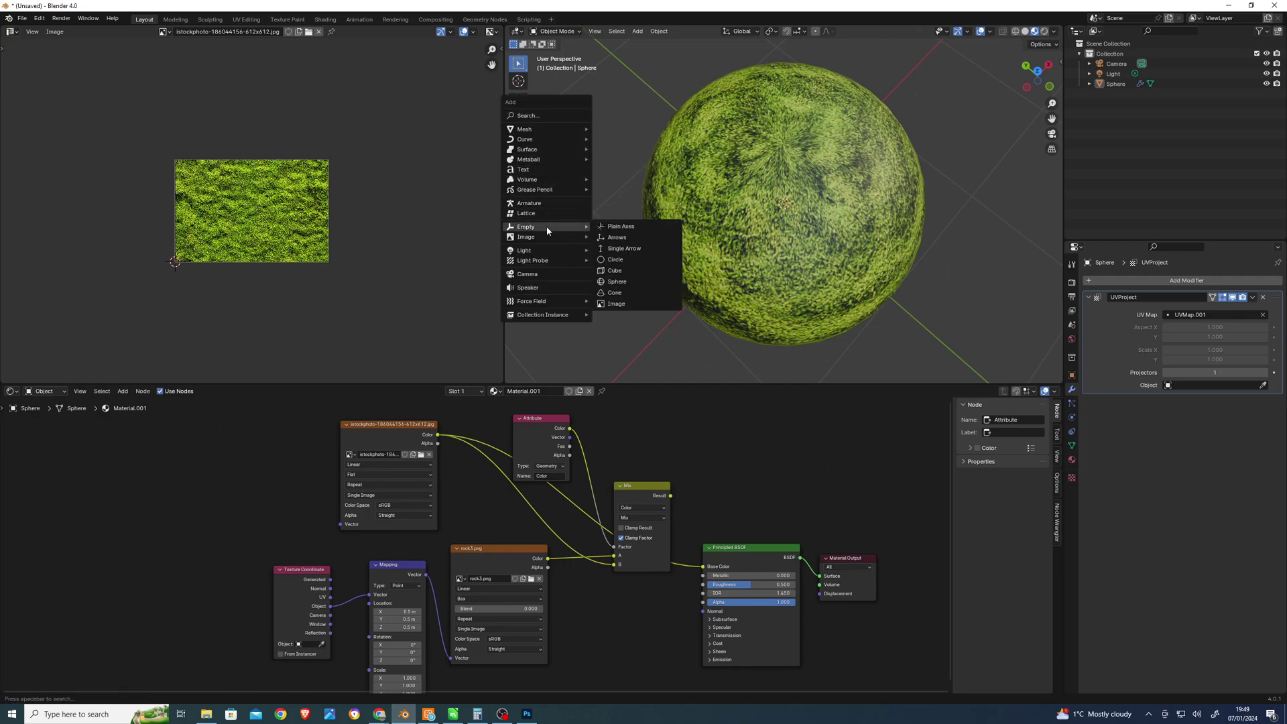
pyautogui.click(617, 238)
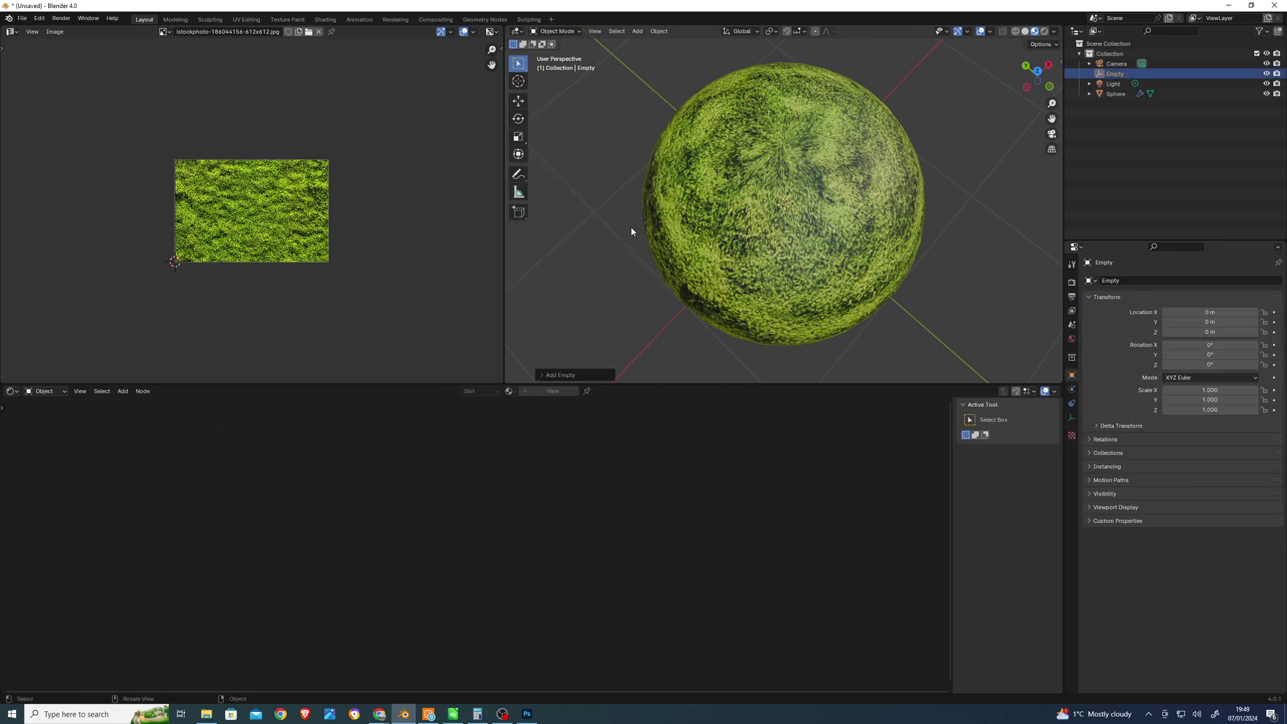
pyautogui.click(805, 266)
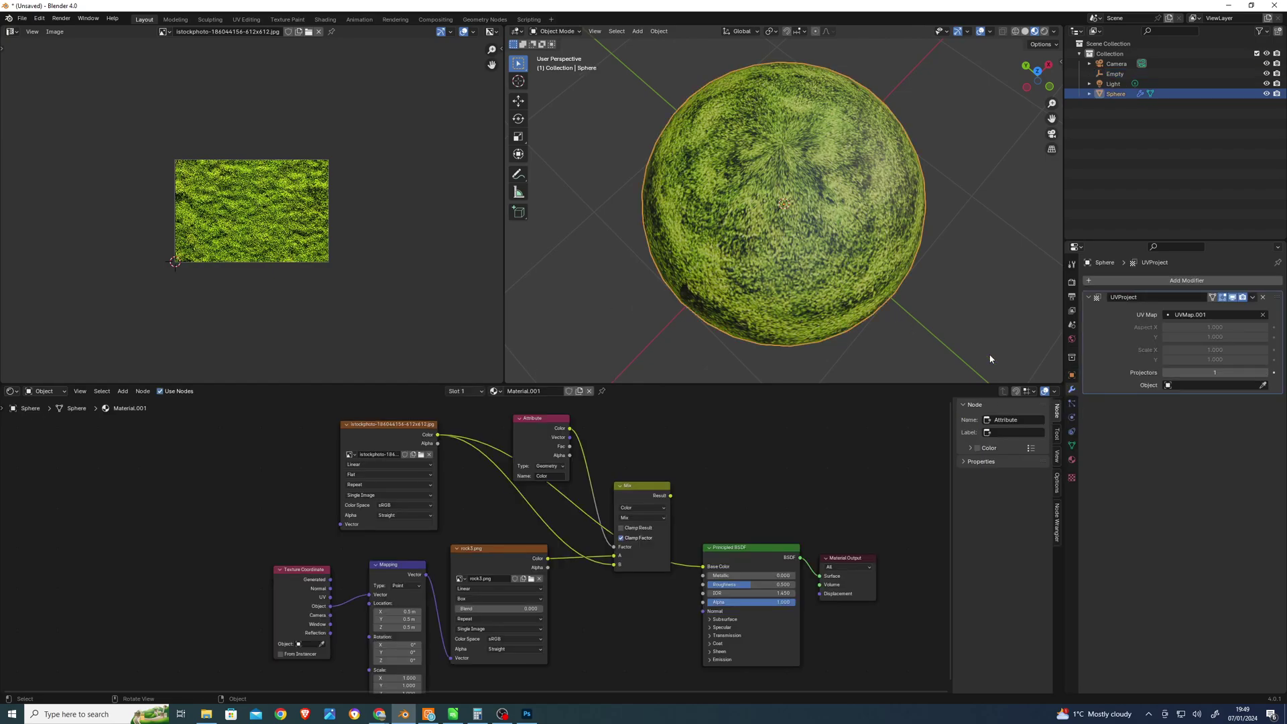
pyautogui.click(1263, 385)
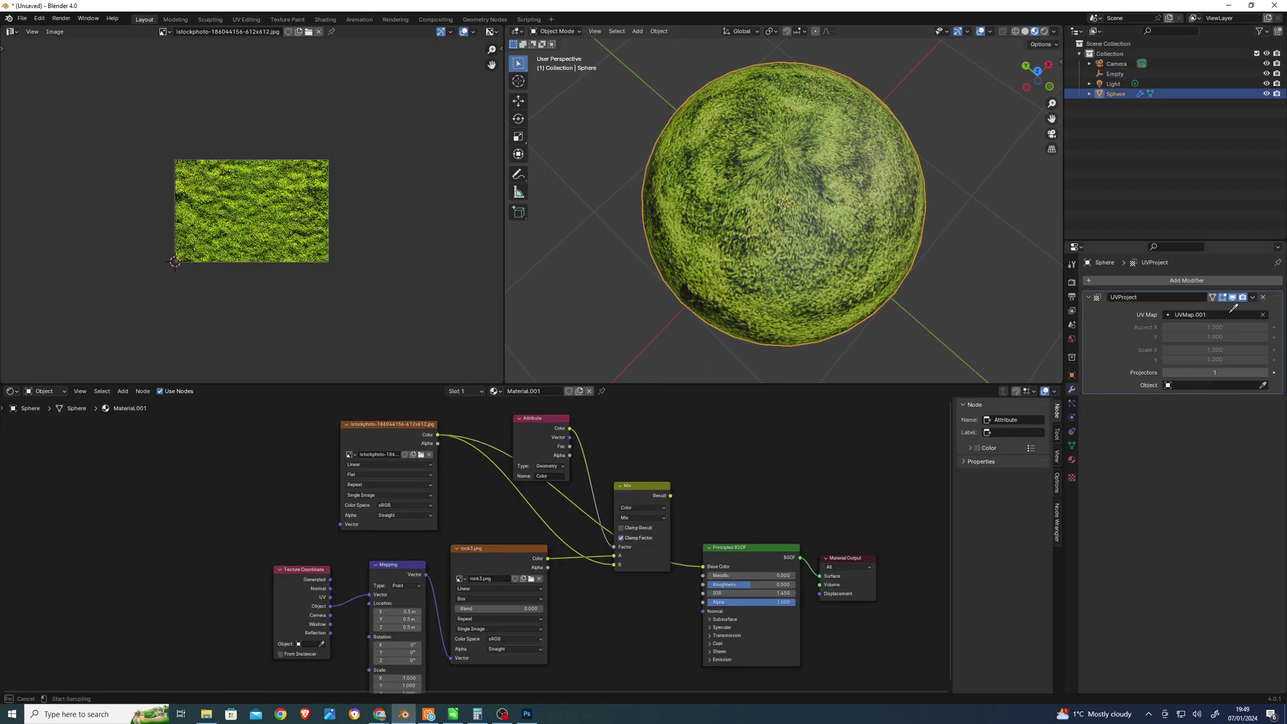
pyautogui.click(1128, 70)
# Add a UV Map node set to UVMap.001 and link it to the moss texture's Vector input
pyautogui.click(372, 430)
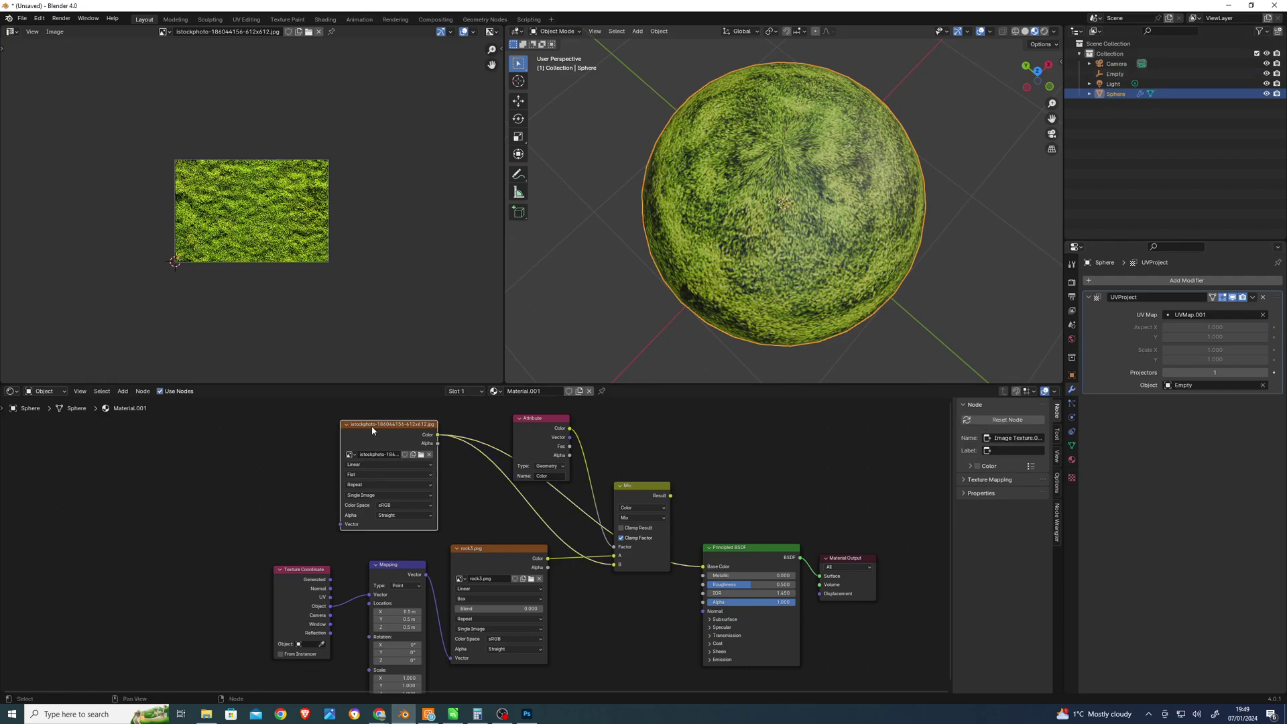
pyautogui.press('ctrl')
pyautogui.click(215, 469)
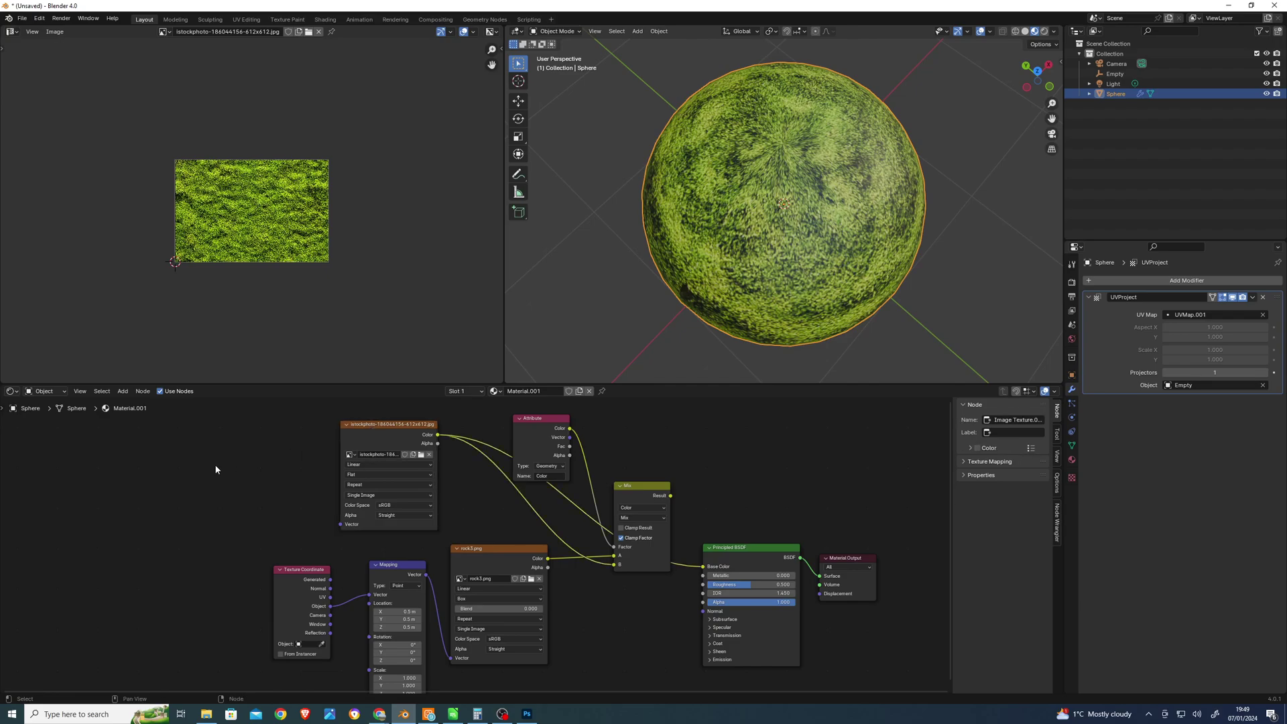
pyautogui.hotkey('shift', 'a')
pyautogui.click(215, 465)
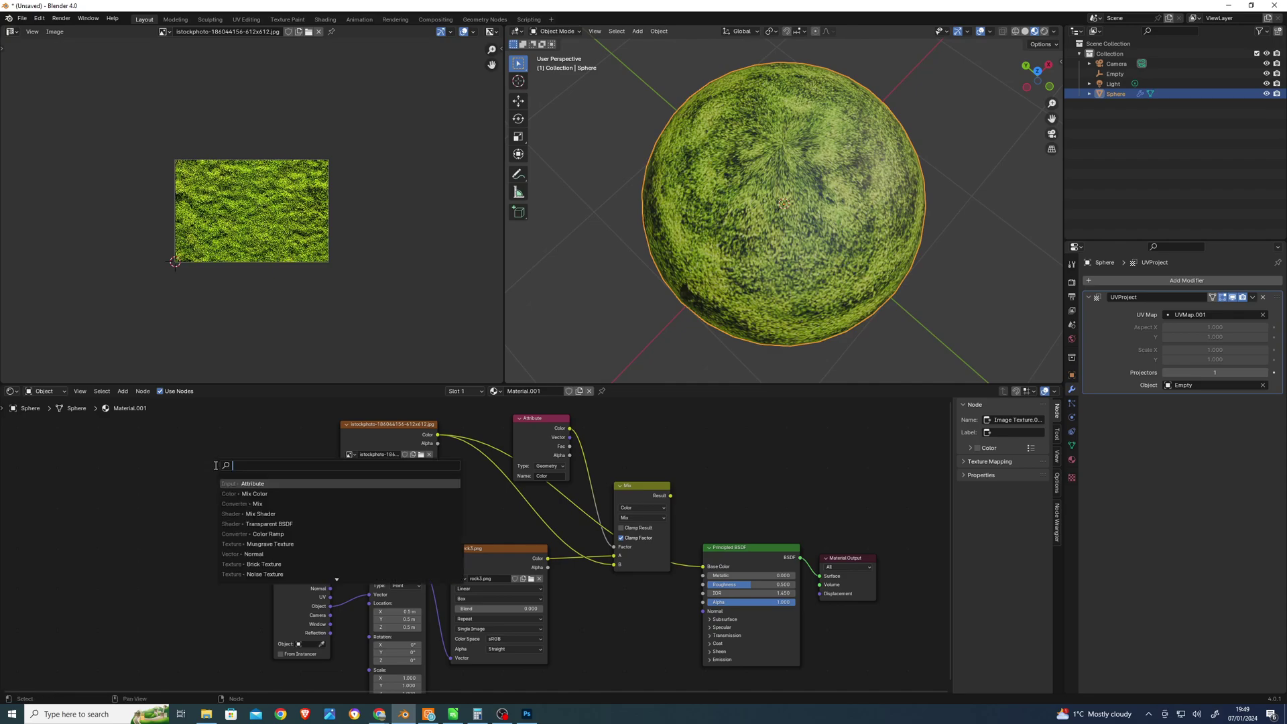
pyautogui.write('uv')
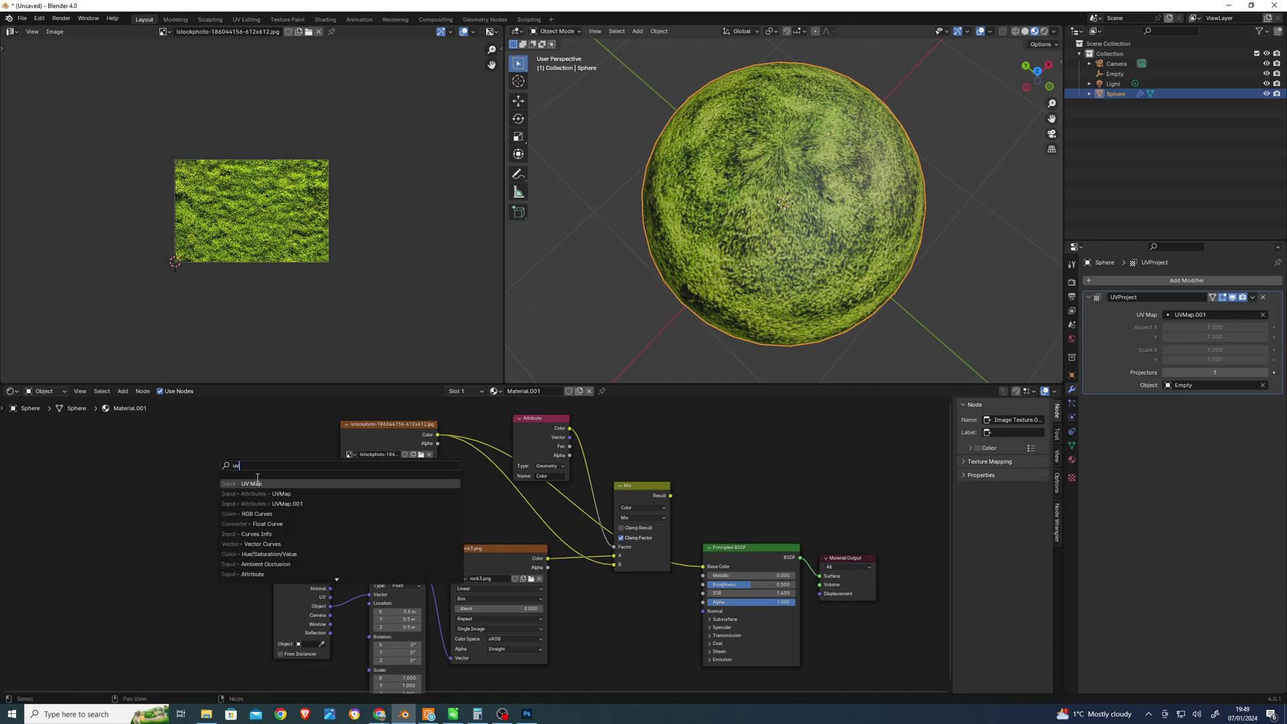
pyautogui.click(267, 482)
pyautogui.click(248, 520)
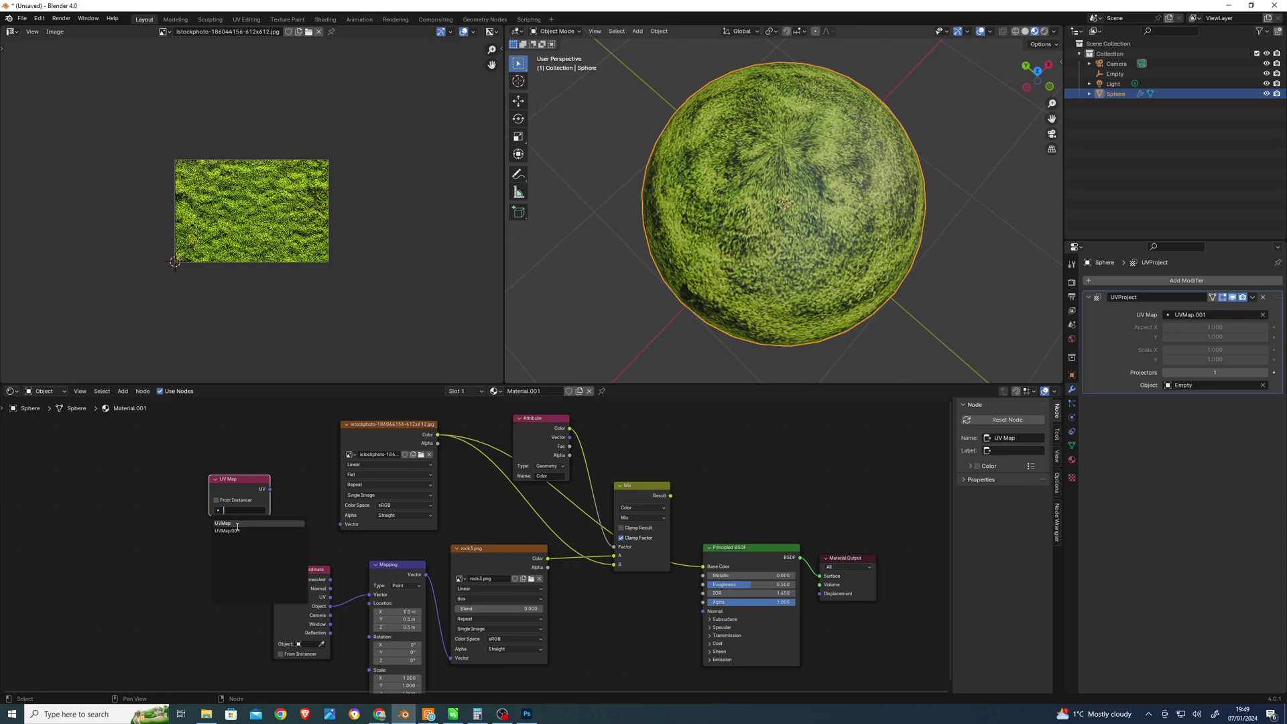
pyautogui.moveTo(270, 489); pyautogui.dragTo(343, 527)
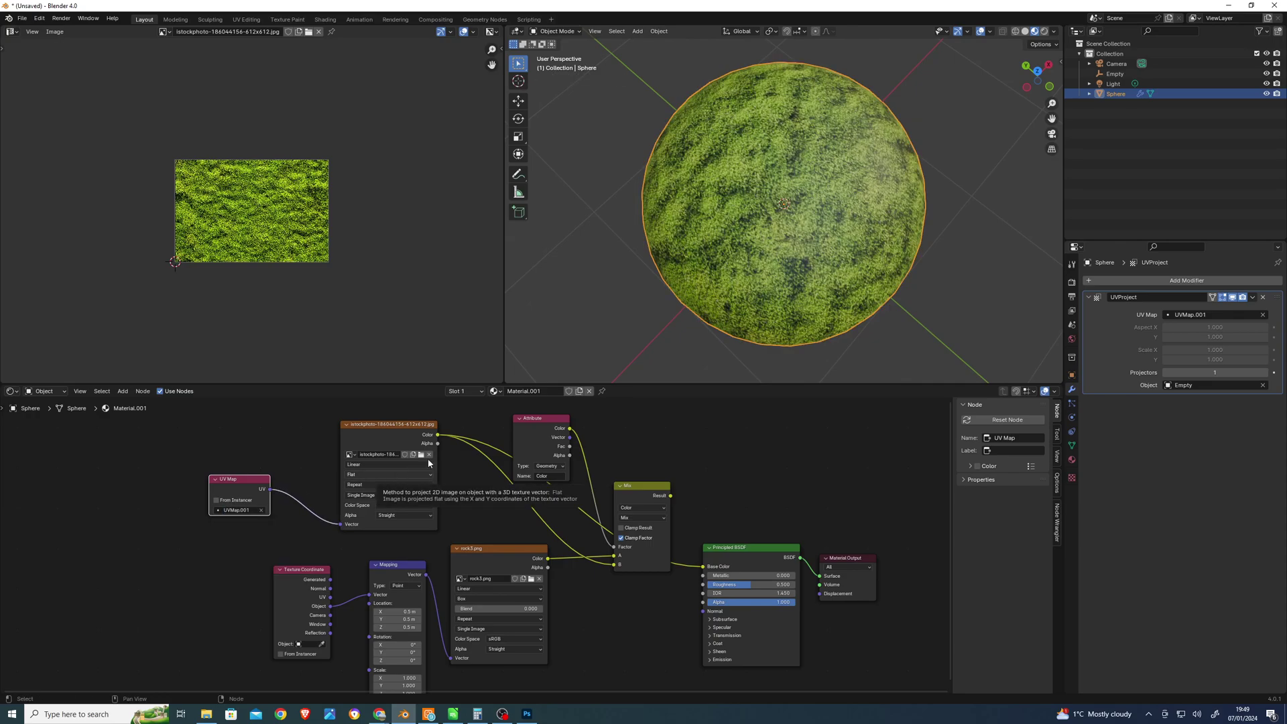
pyautogui.moveTo(938, 335)
pyautogui.mouseDown(button='middle')
pyautogui.moveTo(880, 195)
pyautogui.moveTo(864, 234)
pyautogui.mouseUp(button='middle')
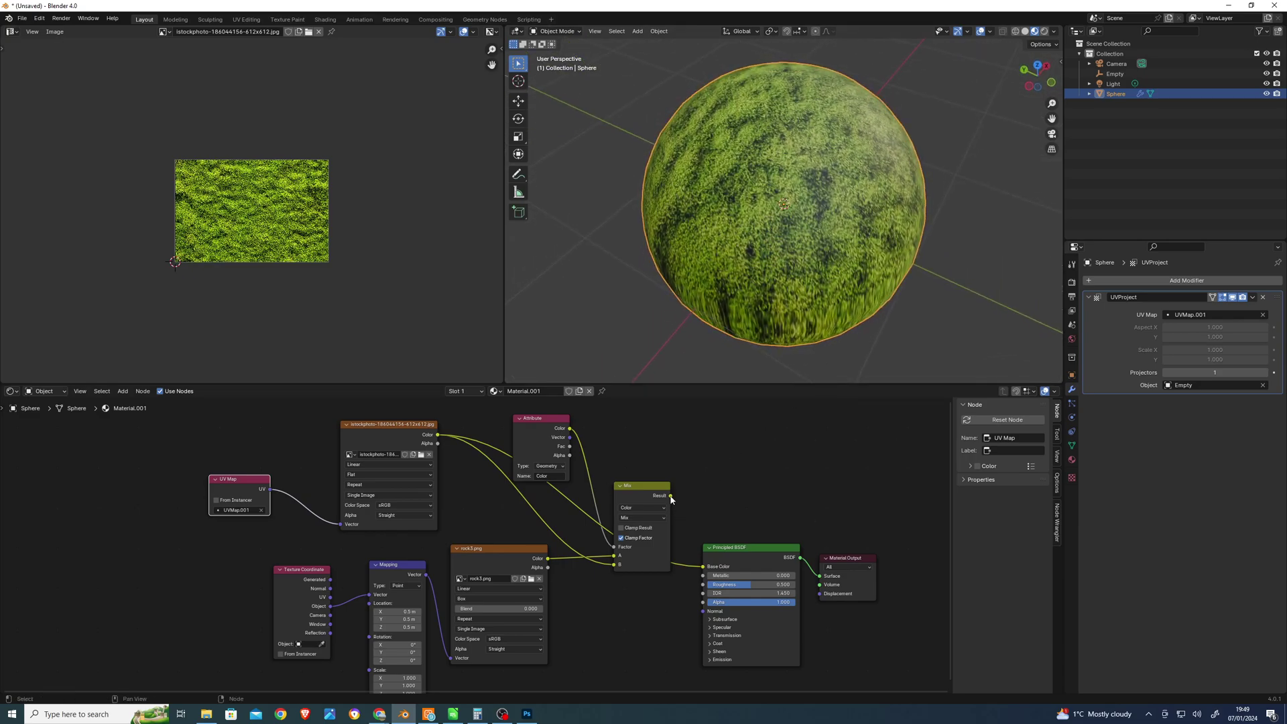
# Link the Mix node's Result into Principled BSDF Base Color so moss shows over rock
pyautogui.moveTo(664, 498); pyautogui.dragTo(695, 438)
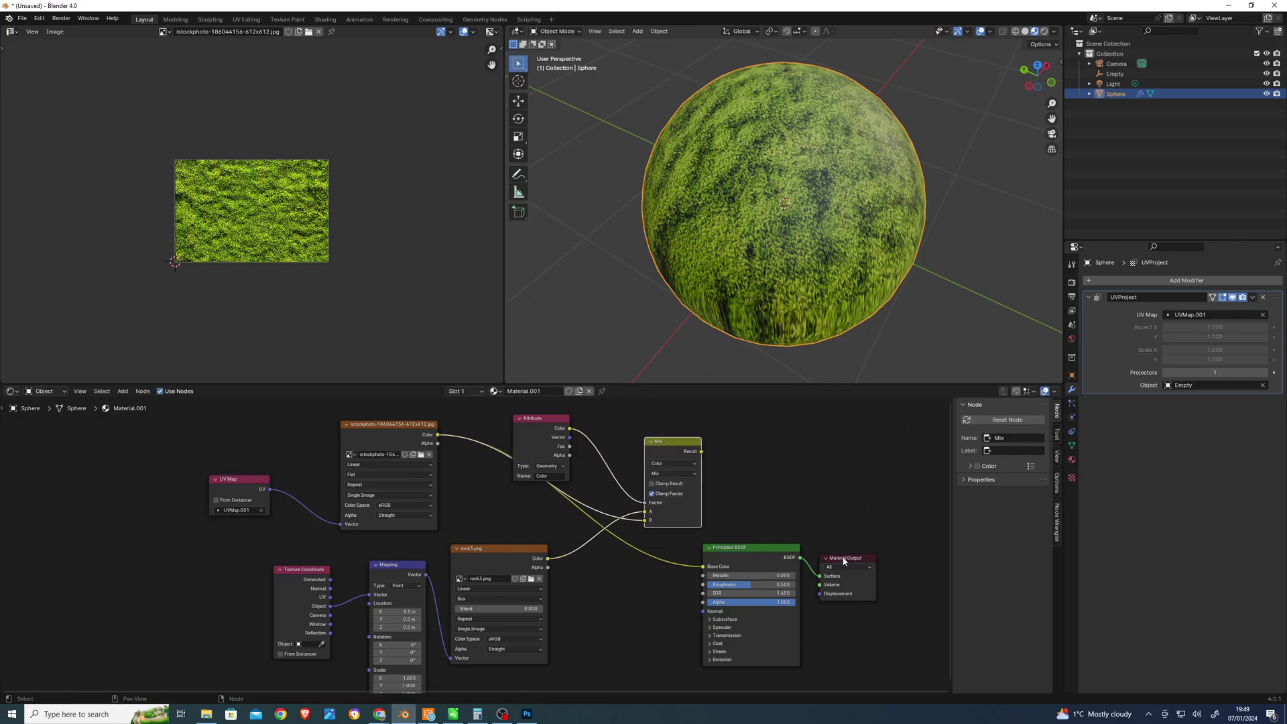
pyautogui.moveTo(843, 562); pyautogui.dragTo(907, 551)
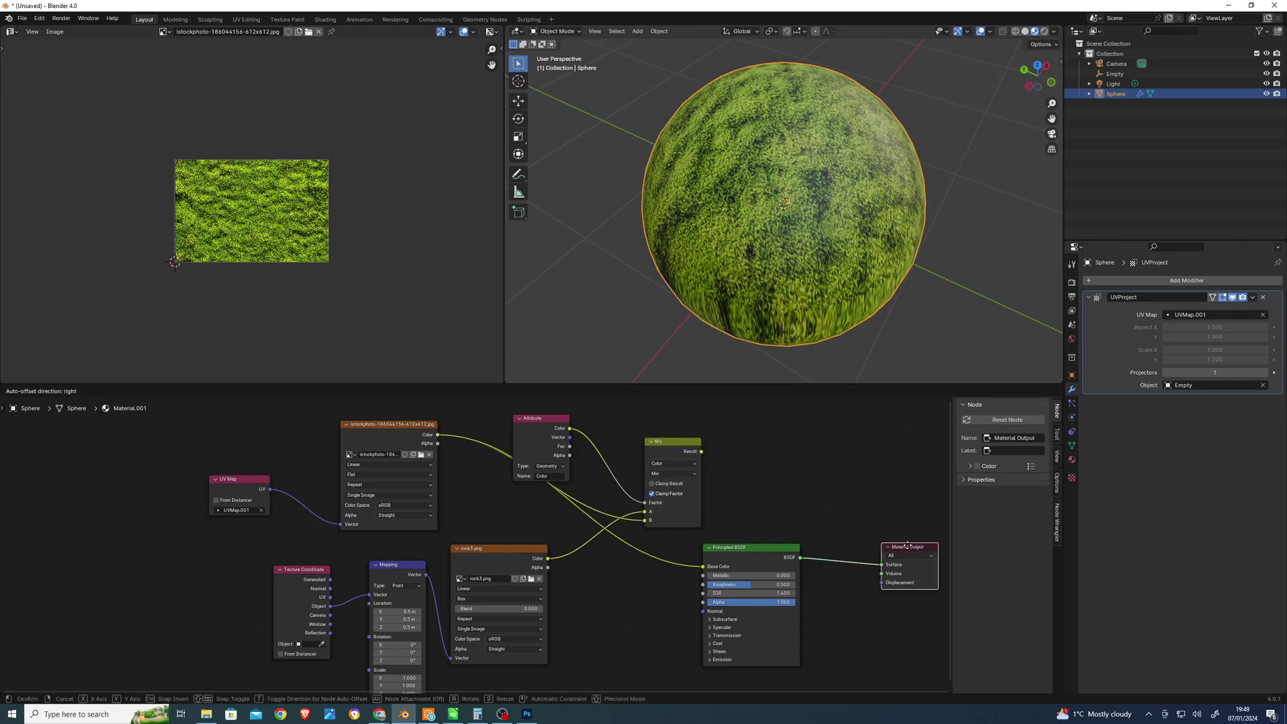
pyautogui.click(691, 567)
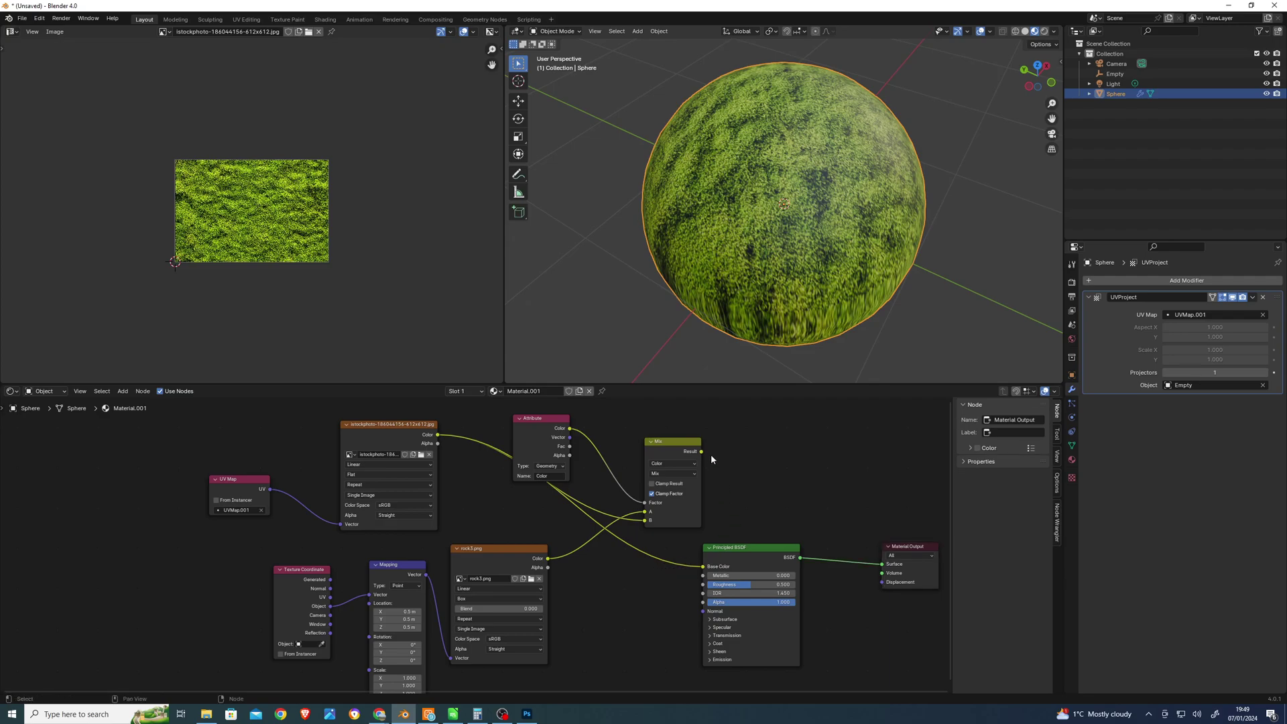
pyautogui.moveTo(701, 451); pyautogui.dragTo(704, 567)
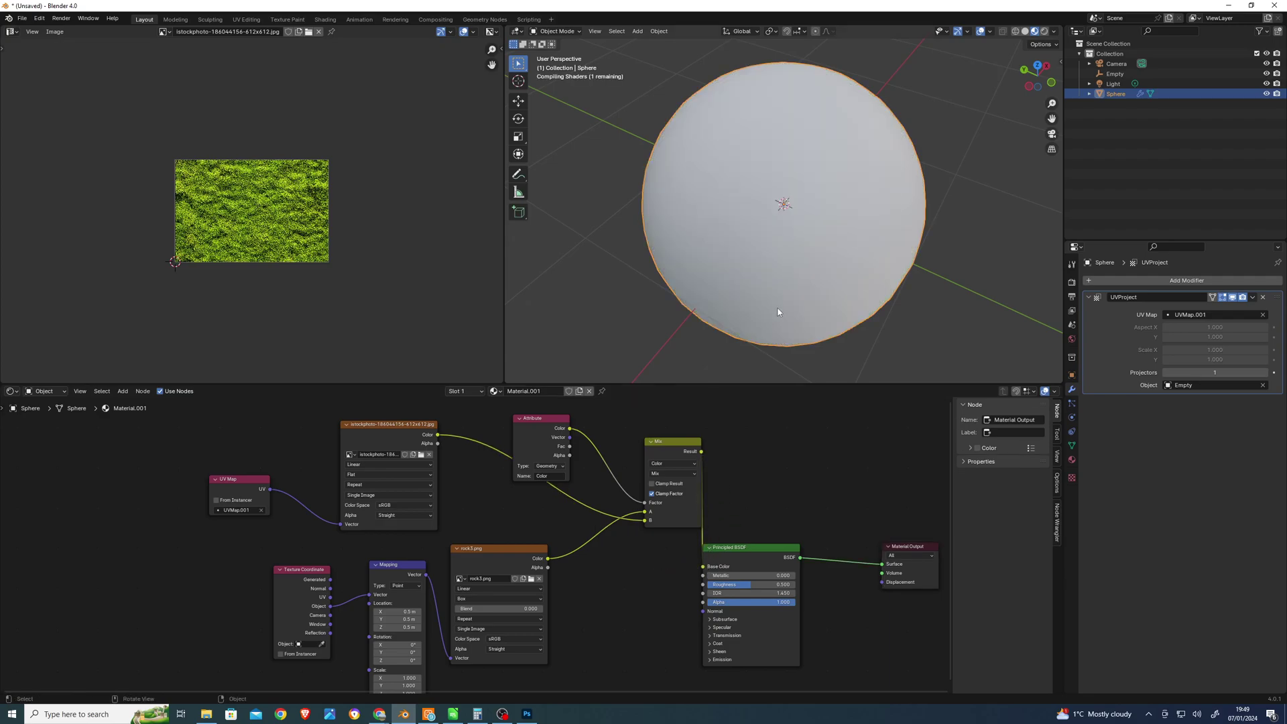
pyautogui.moveTo(800, 248); pyautogui.dragTo(716, 214, button='middle')
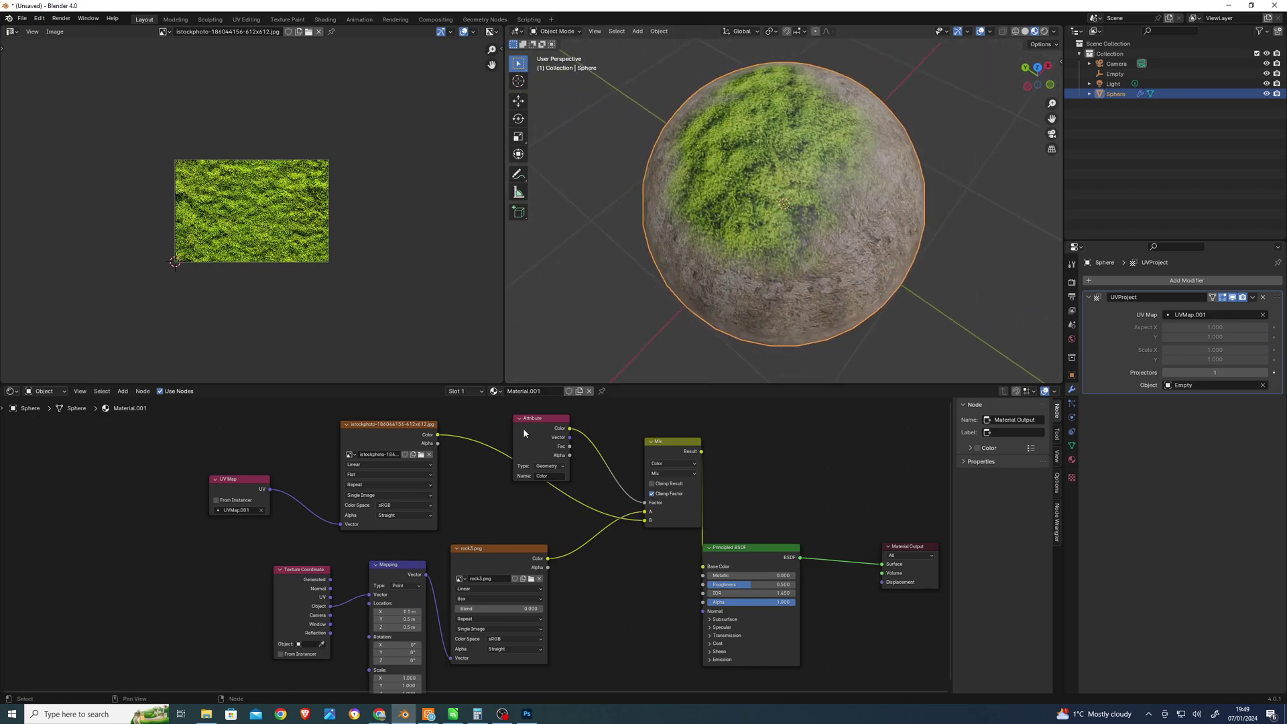
# Shift the Principled BSDF and Material Output nodes up-right and raise the Attribute node
pyautogui.moveTo(537, 423); pyautogui.dragTo(502, 427)
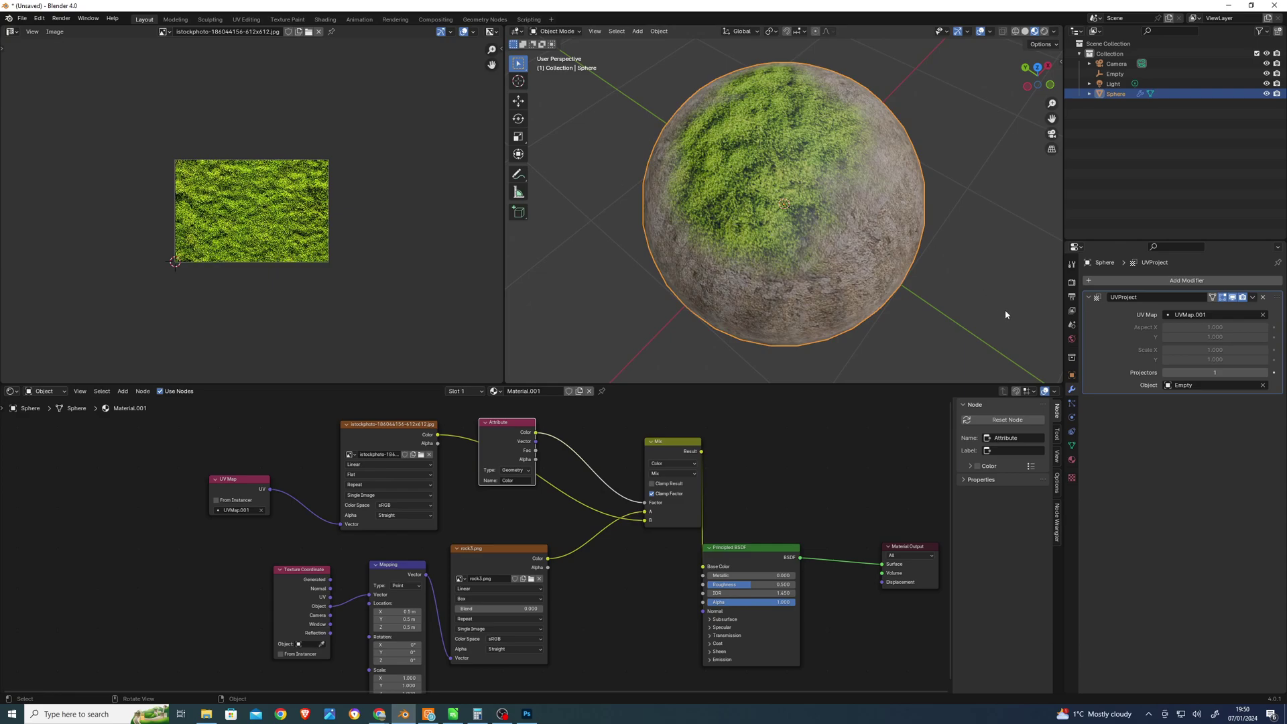
pyautogui.moveTo(758, 548); pyautogui.dragTo(794, 497)
pyautogui.moveTo(903, 542); pyautogui.dragTo(902, 511)
pyautogui.moveTo(507, 427); pyautogui.dragTo(537, 441)
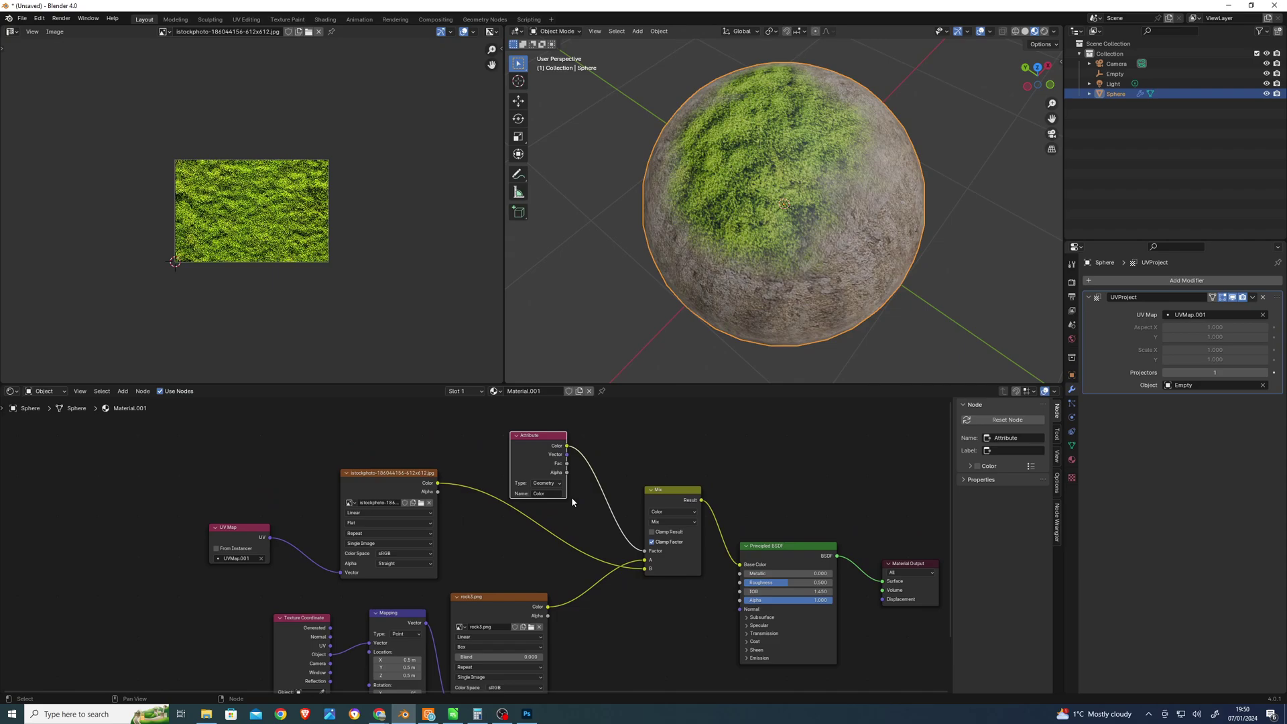